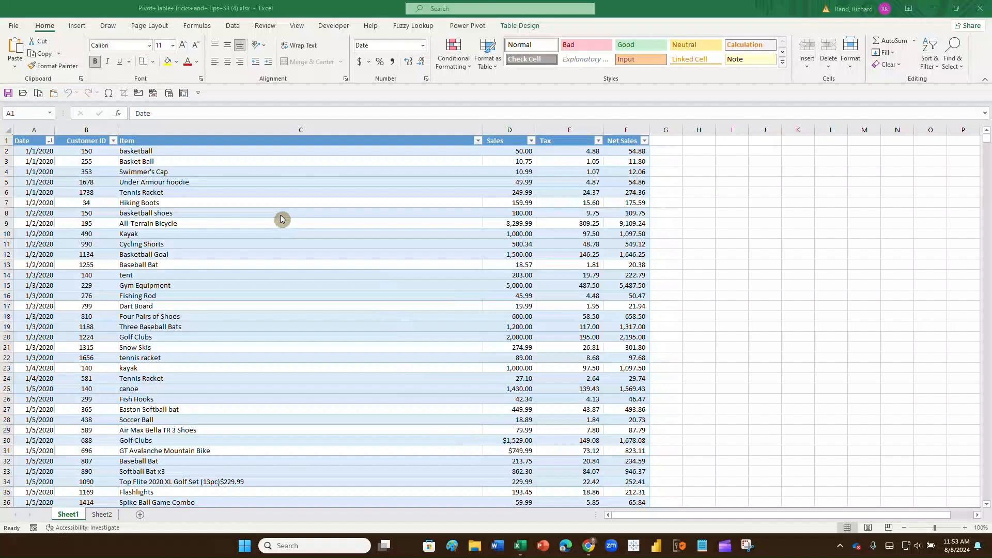
- Create a PivotTable on a new worksheet from the sales table on Sheet1
left_click(281, 220)
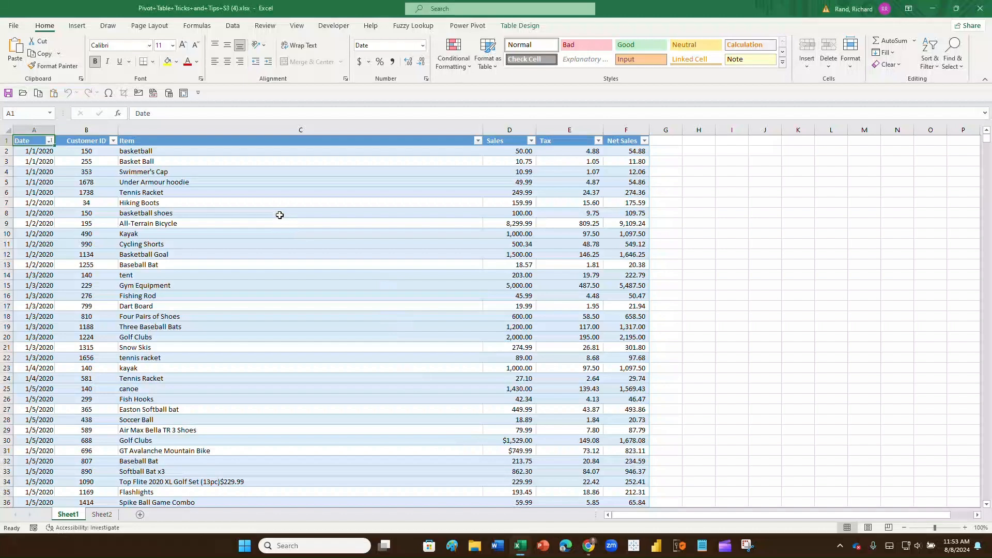
key("super+plus")
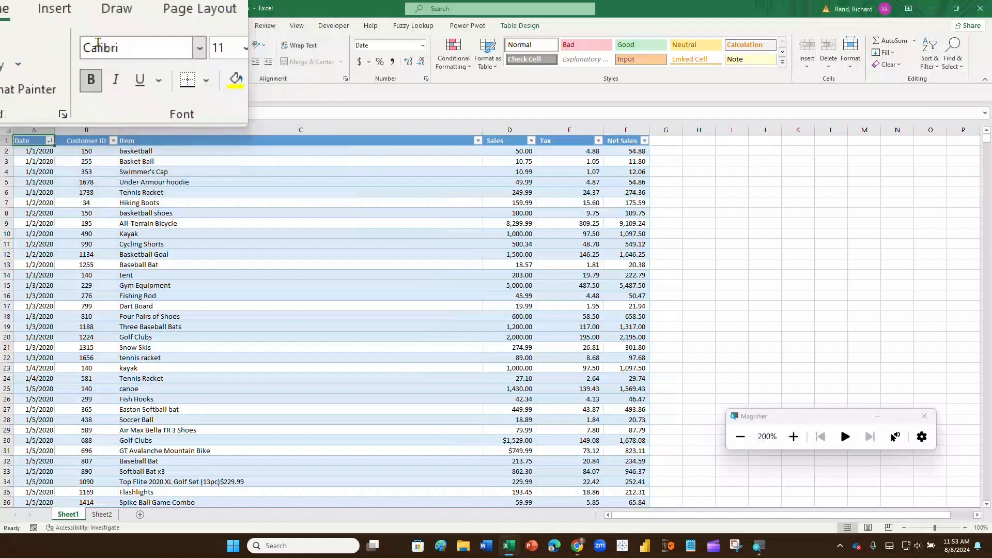
left_click(85, 25)
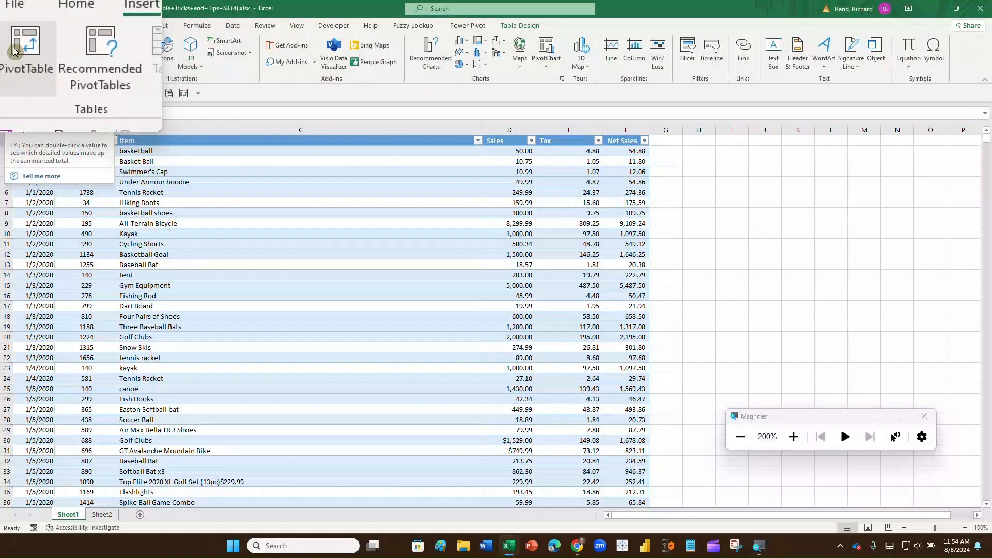
left_click(14, 50)
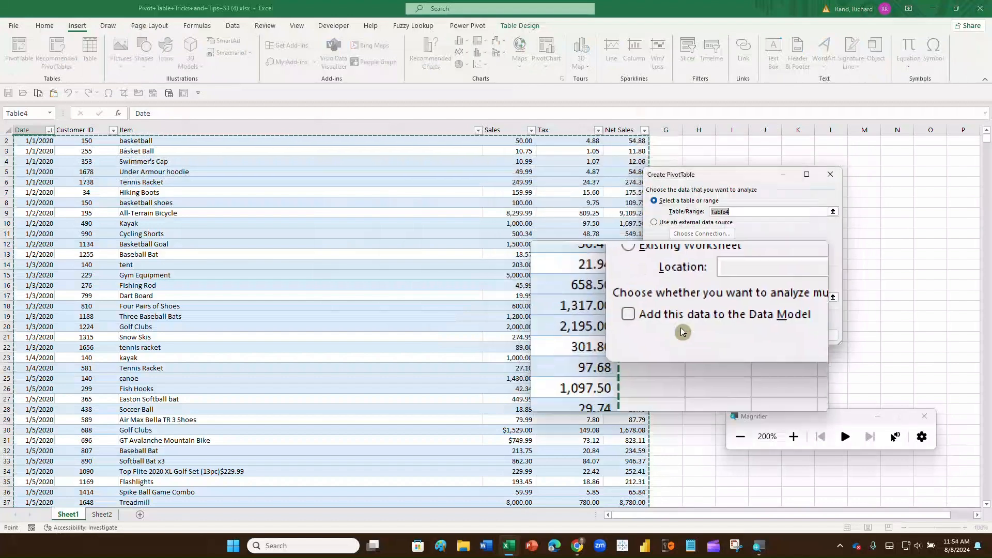
left_click(779, 336)
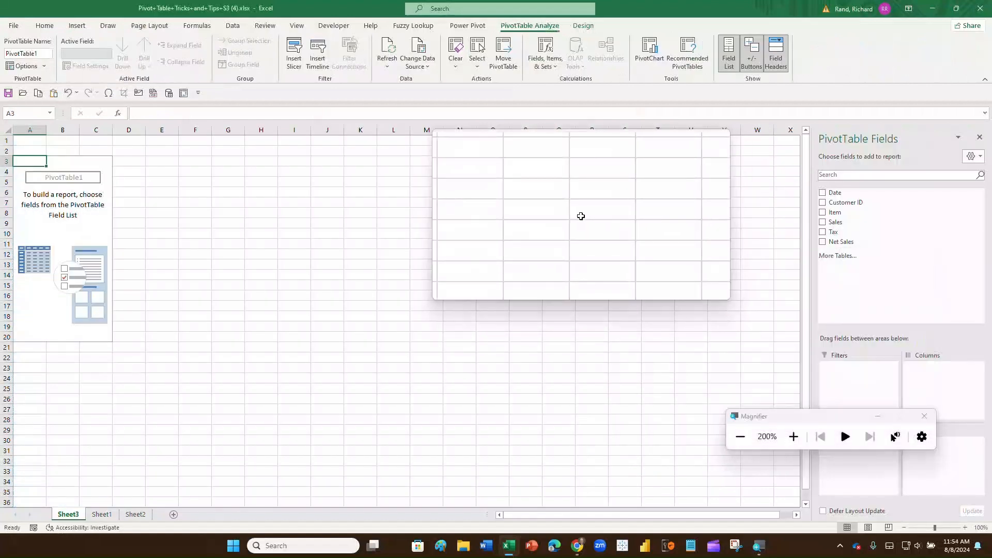
- Add Customer ID to the PivotTable's Rows area and Sales to its Values area
key("super+Escape")
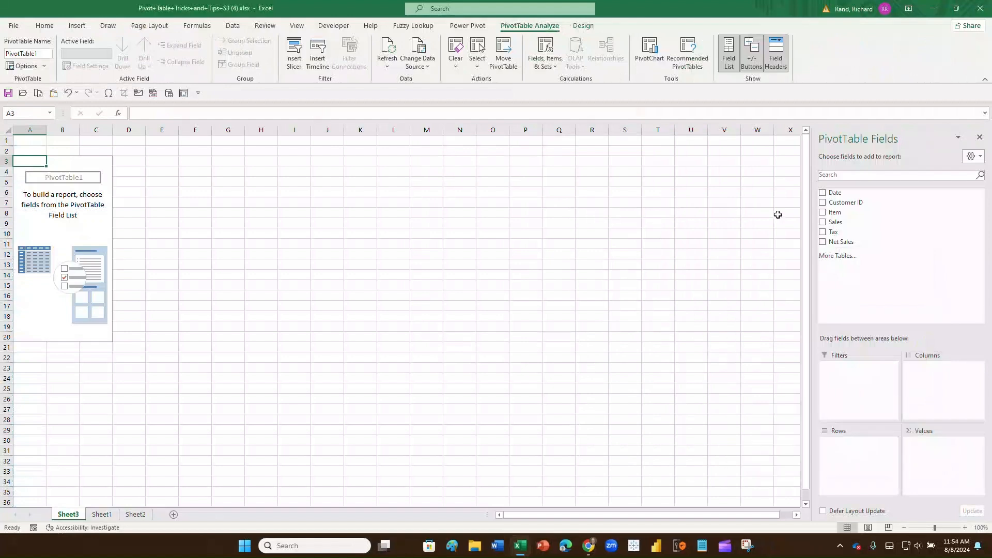
left_click_drag(845, 208, 844, 458)
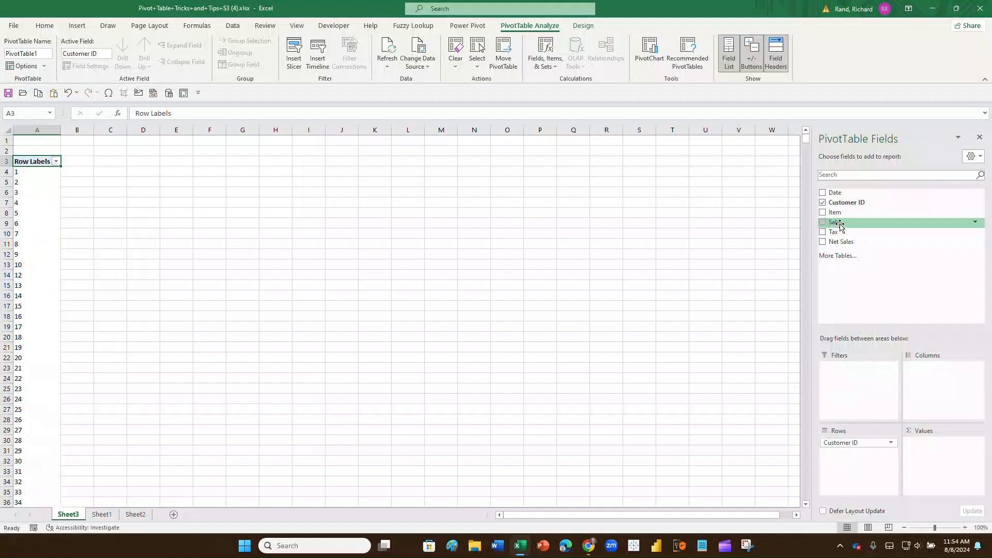
left_click_drag(839, 225, 922, 447)
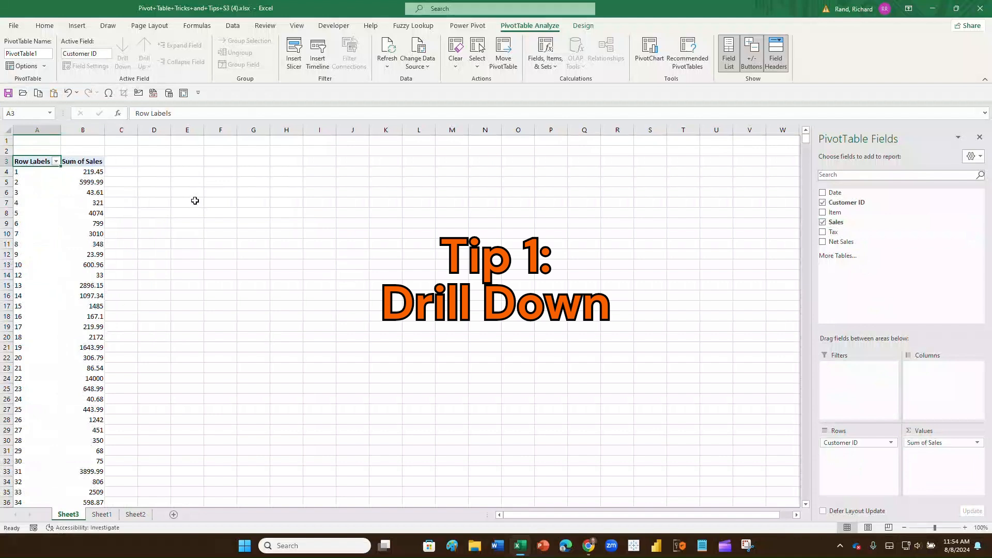
- Drill down into customer 2's sales total and fit the Date column width in the resulting detail sheet
left_click(84, 183)
double_click(84, 183)
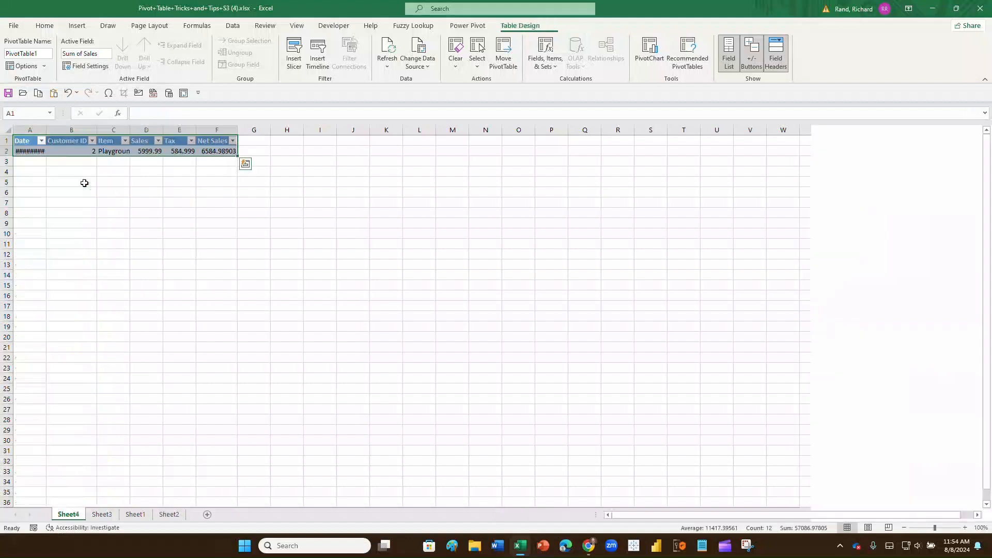
double_click(46, 129)
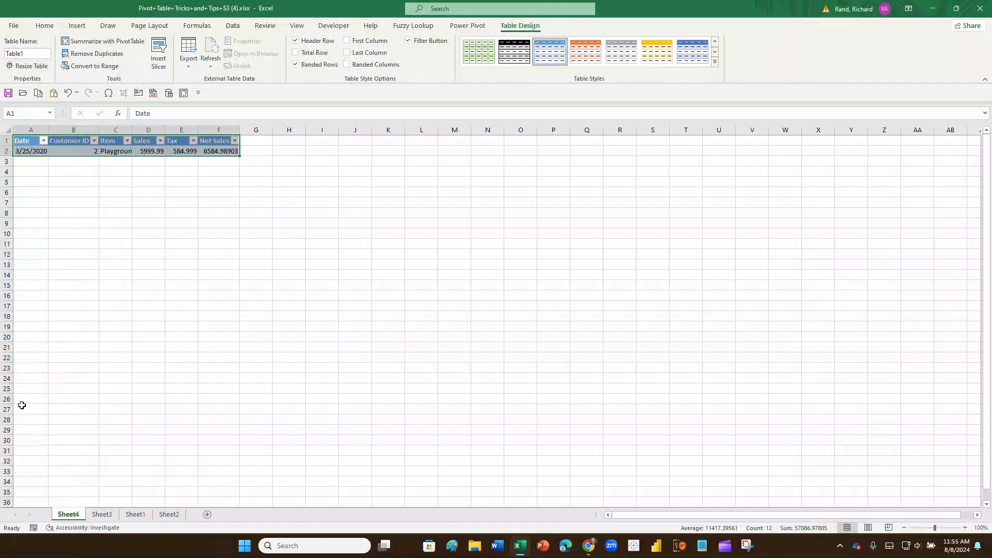
- Permanently delete the detail sheet with customer 2's transactions
right_click(61, 518)
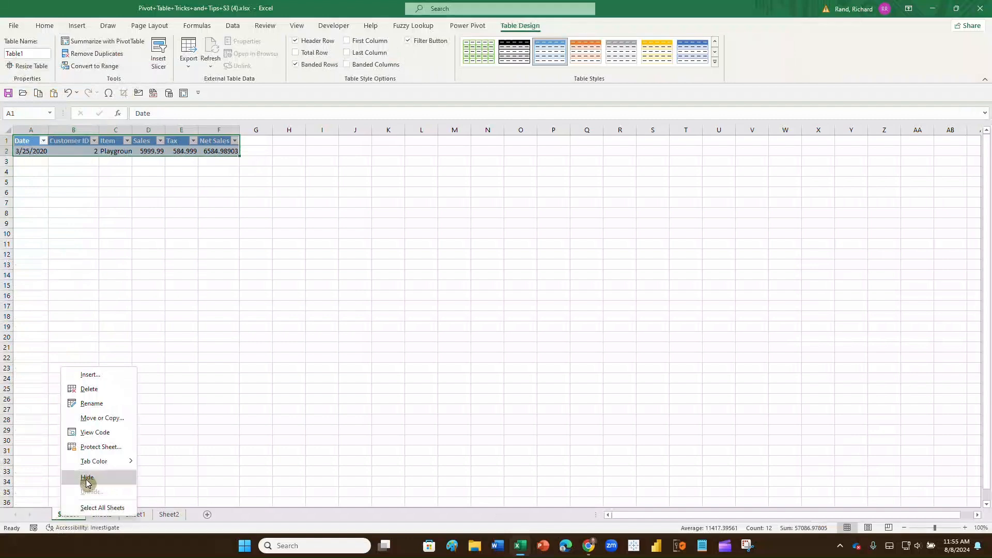
left_click(89, 389)
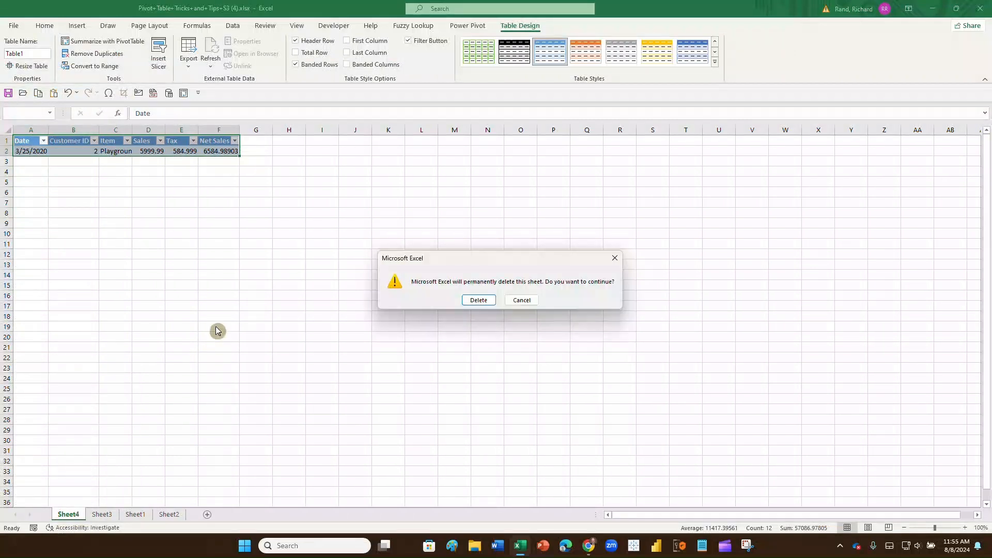
left_click(478, 301)
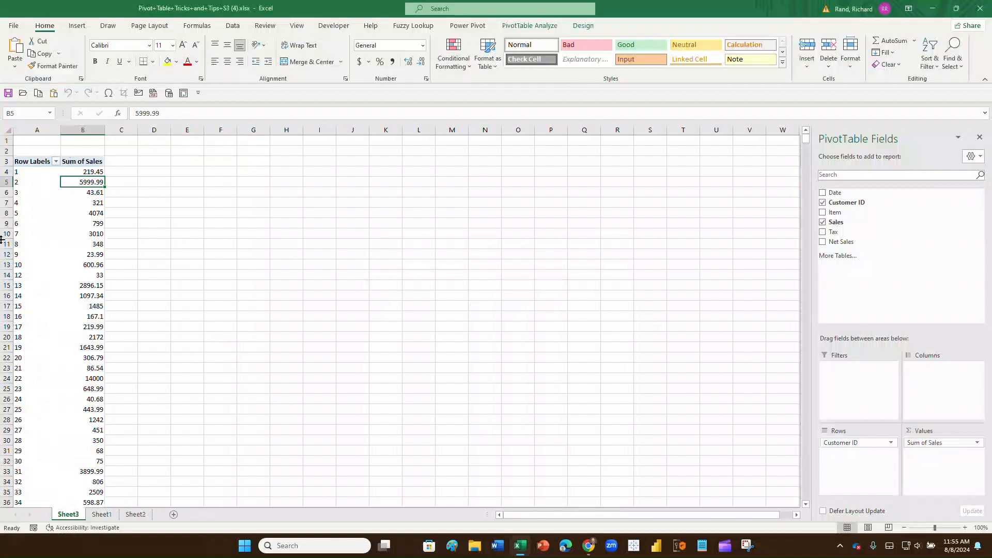
- Drill down into customer 7's sales total and fit the Date and Item column widths in the detail sheet
double_click(93, 234)
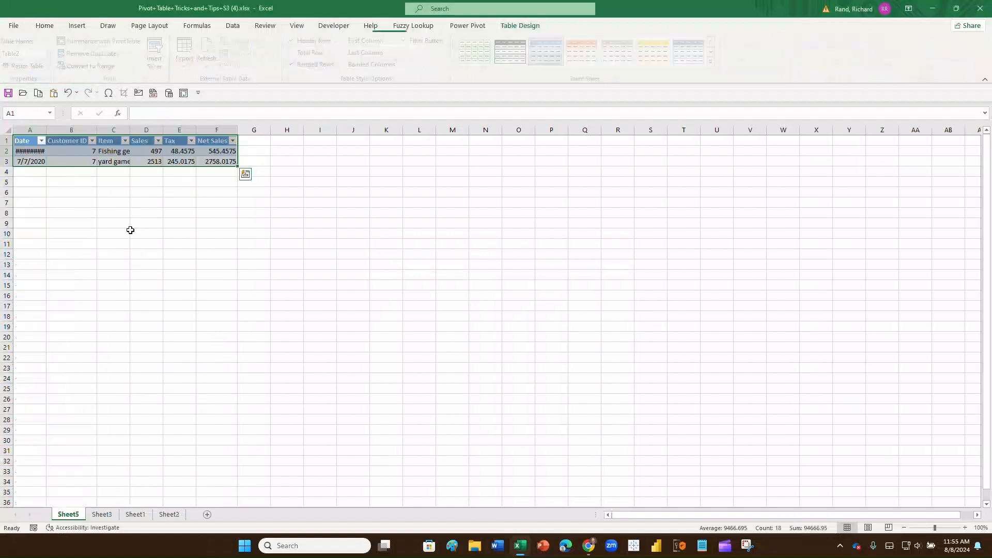
double_click(45, 133)
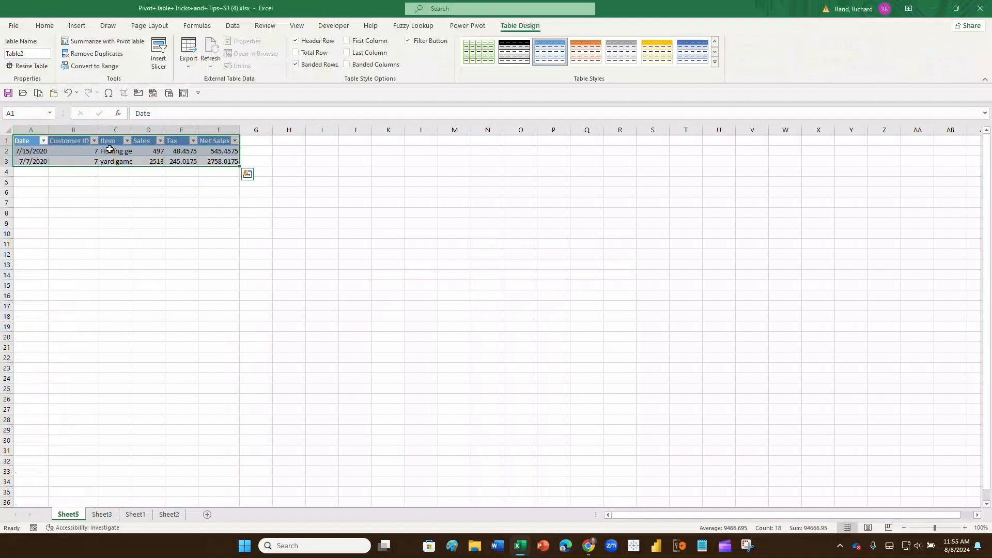
double_click(132, 130)
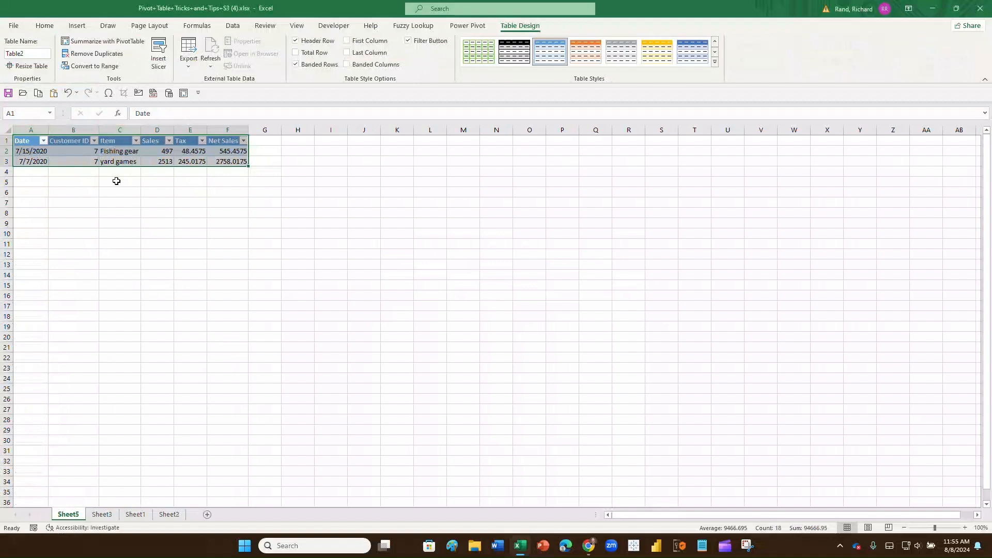
- Drill down into customer 13's sales total from the PivotTable on Sheet3 and fit the detail sheet's Date column width
left_click(102, 513)
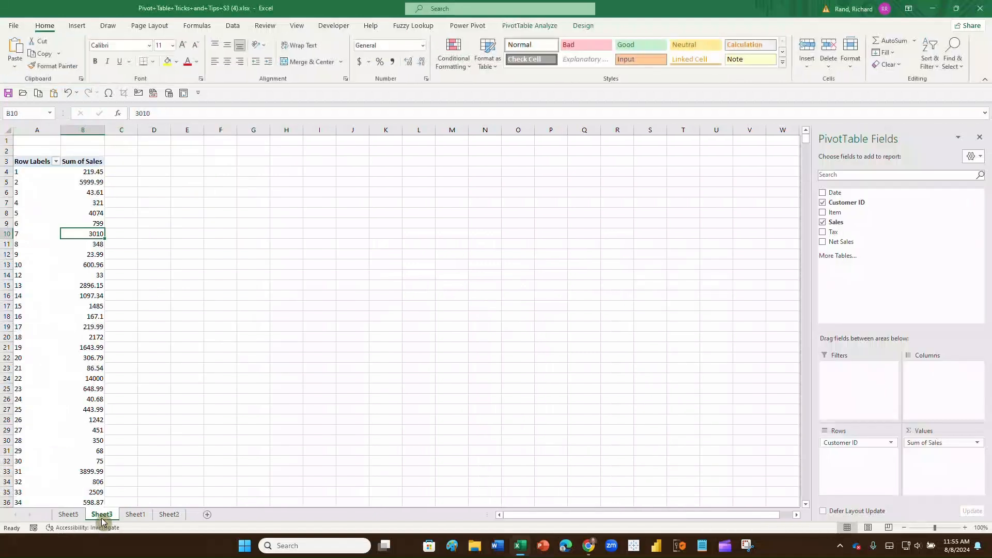
double_click(92, 287)
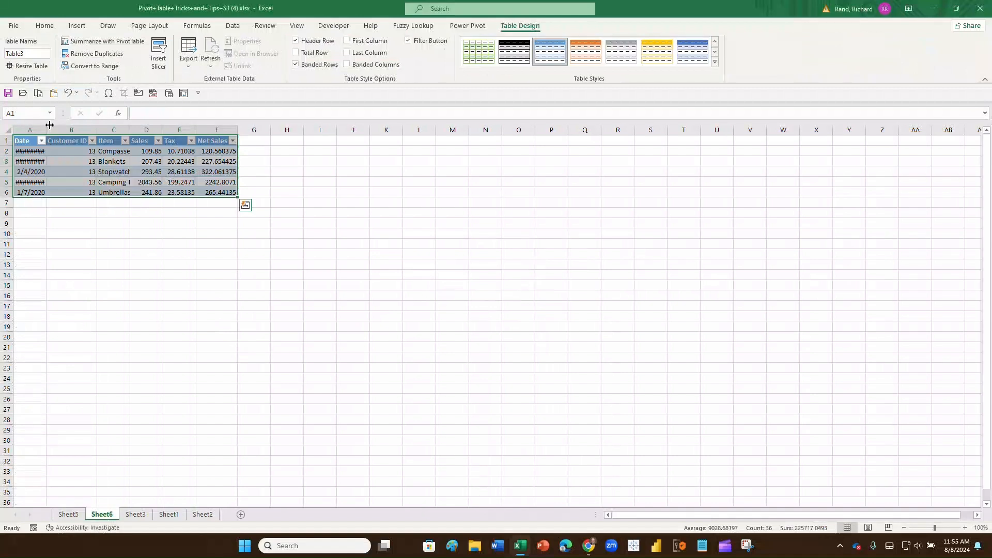
double_click(47, 127)
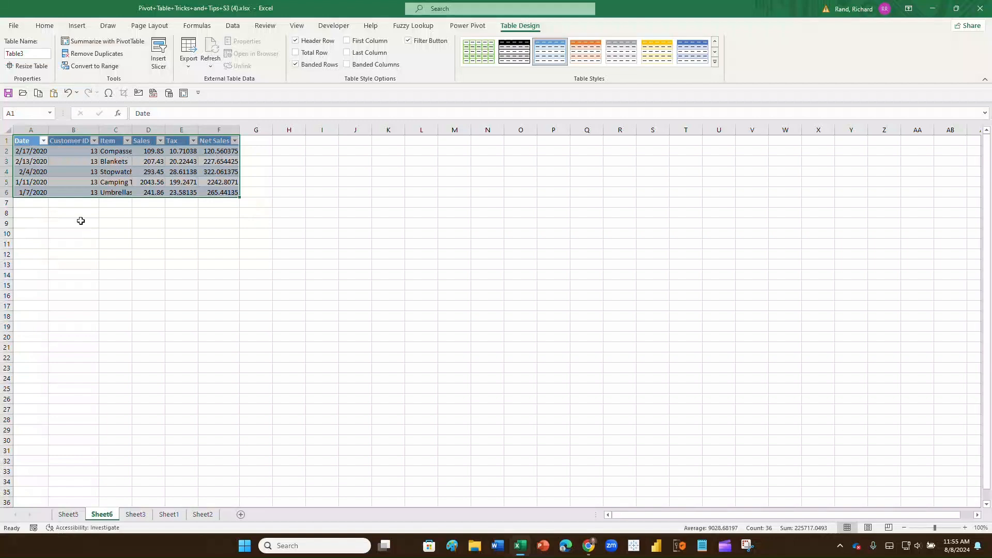
- Return to the PivotTable on Sheet3 and review the customers' sales totals
left_click(137, 515)
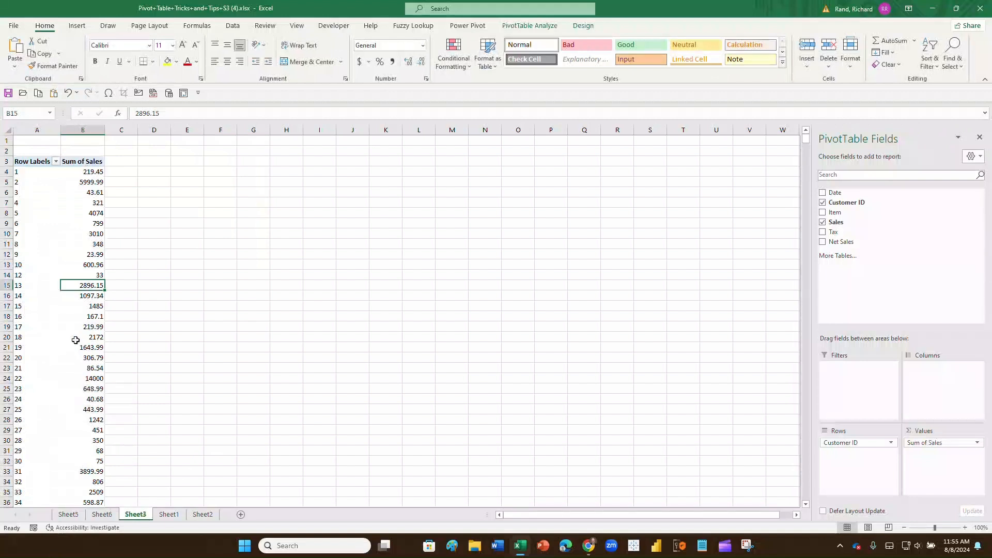
mouse_move(76, 339)
mouse_move(32, 176)
mouse_move(82, 181)
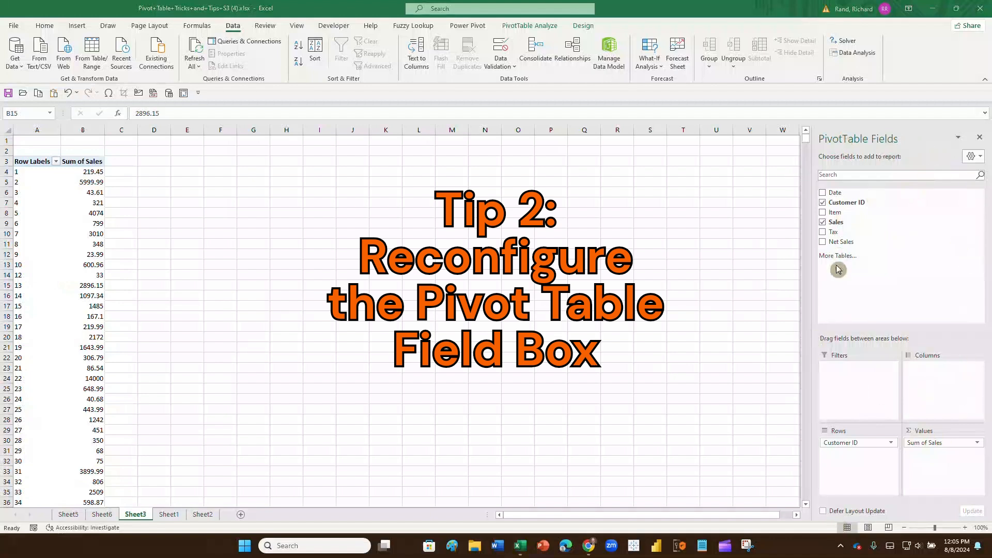
- Change the PivotTable Fields layout to Fields Section and Areas Section Side-By-Side
left_click(980, 158)
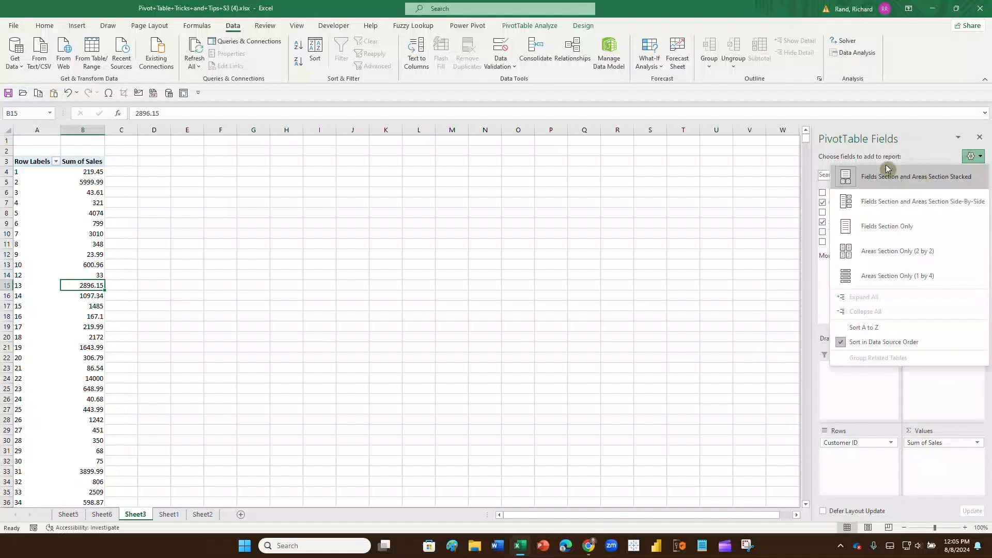
left_click(927, 148)
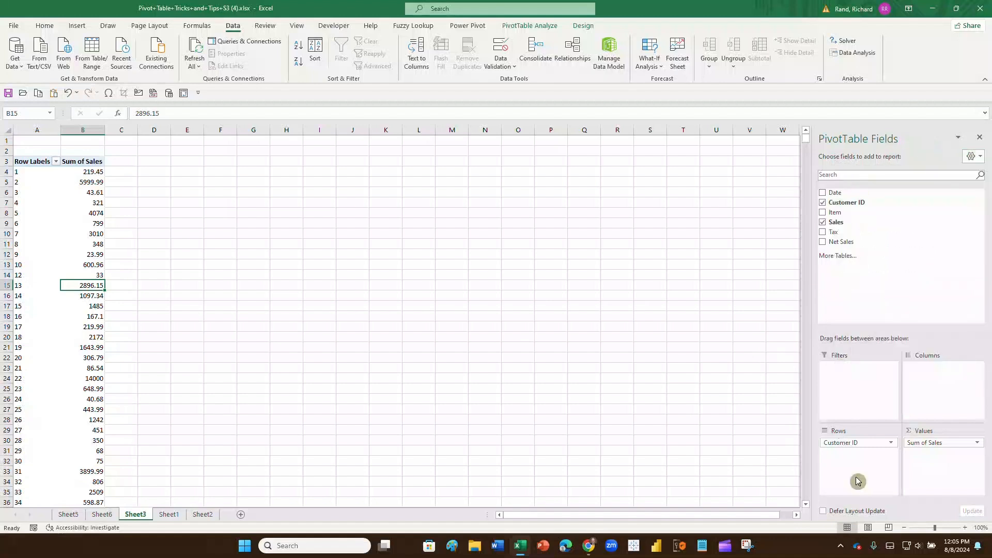
left_click(980, 158)
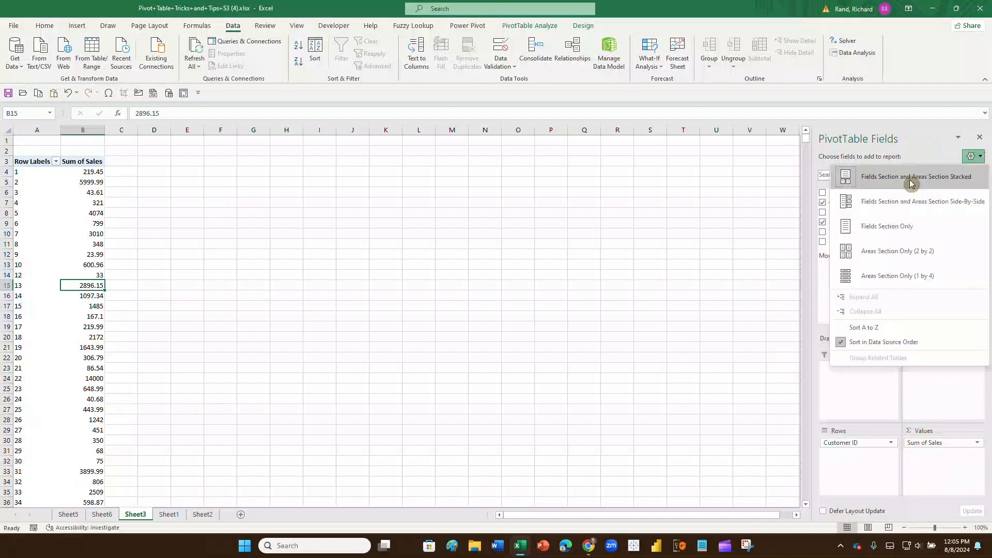
left_click(901, 201)
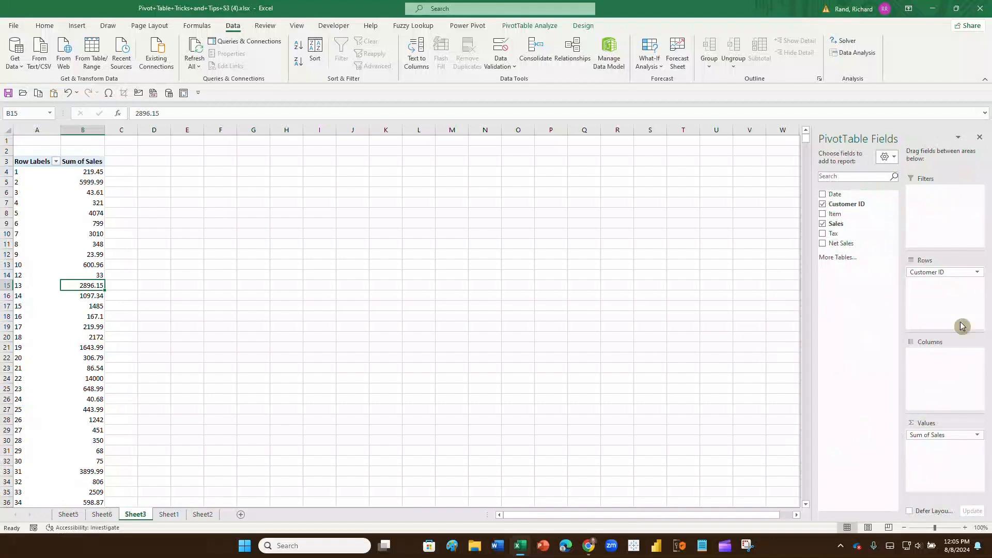
- Try the Fields Section Only layout followed by Areas Section Only (2 by 2) for the PivotTable field list
left_click(894, 158)
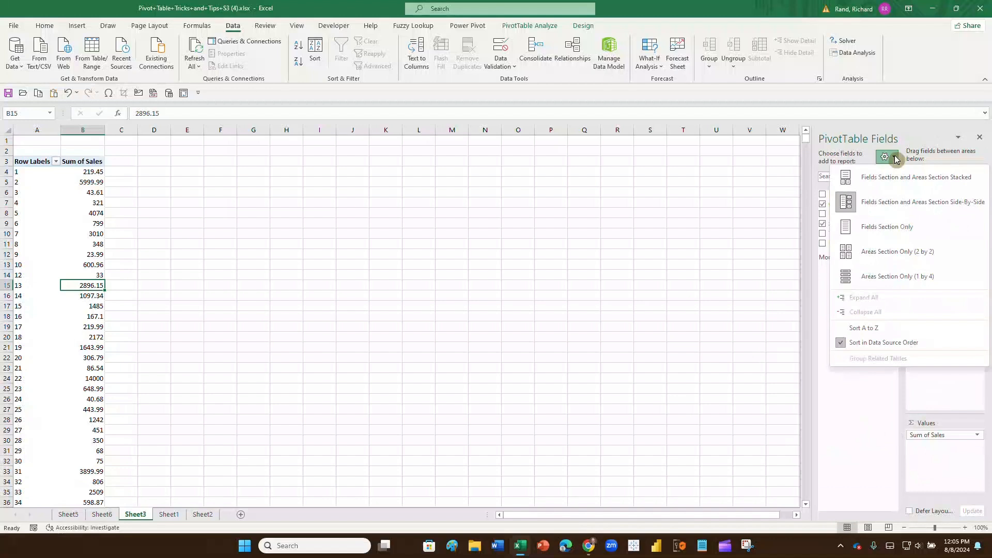
left_click(886, 226)
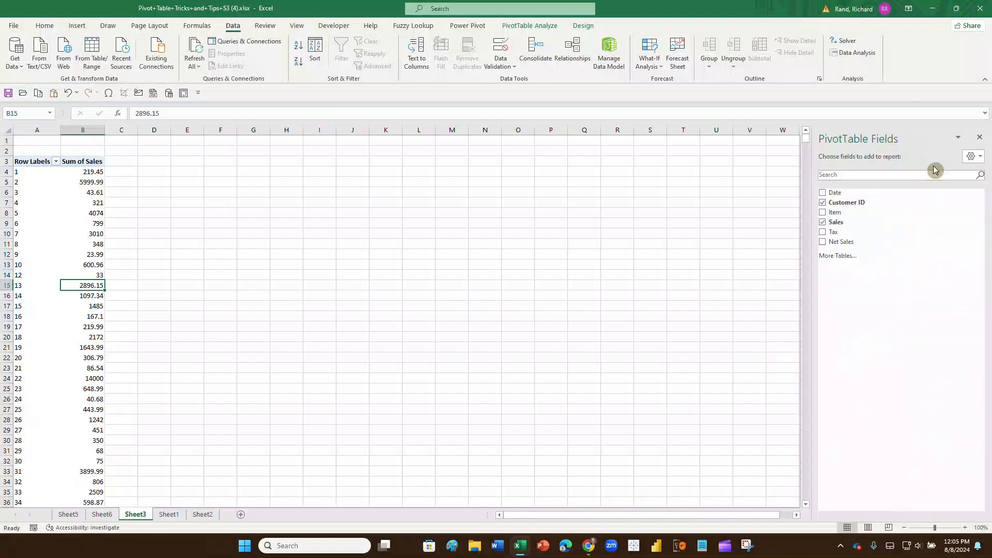
left_click(972, 156)
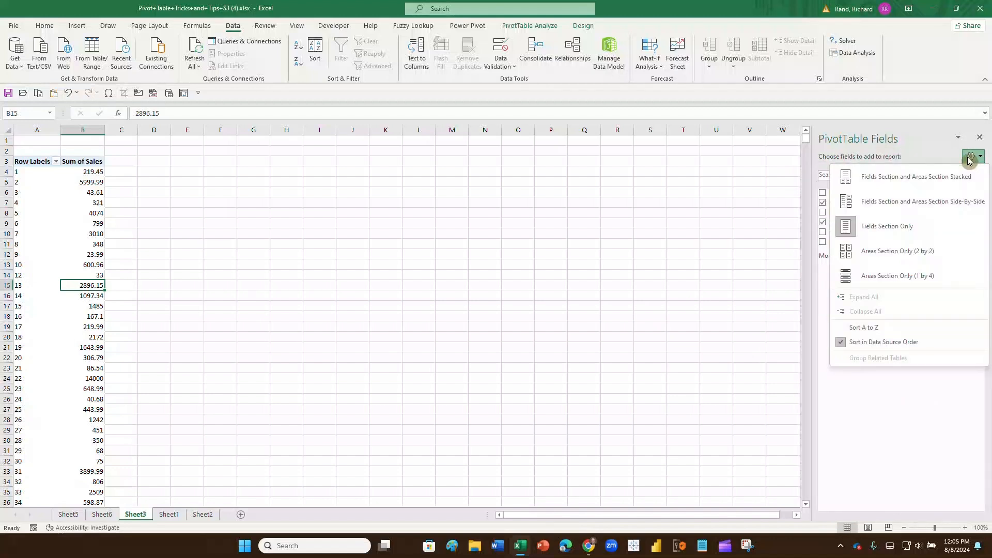
left_click(890, 252)
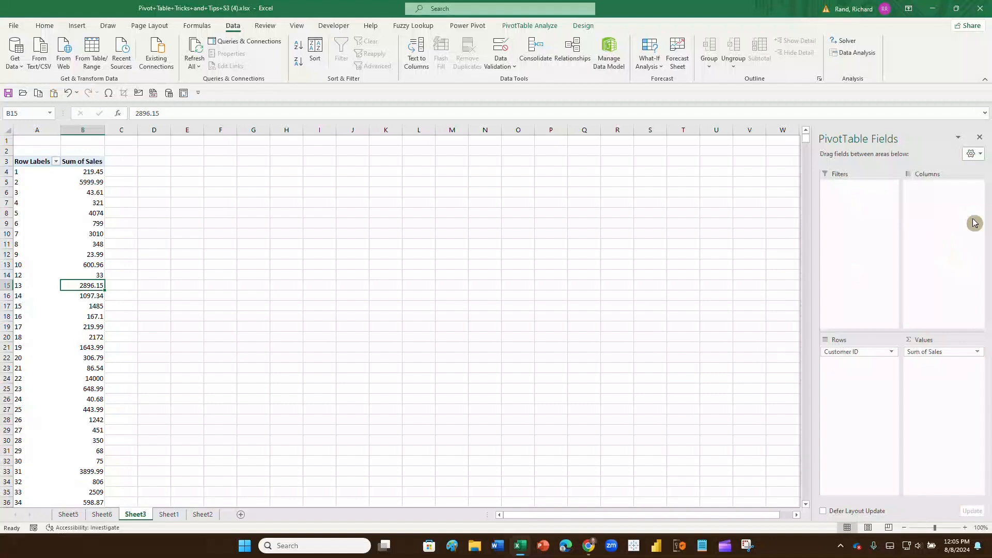
- Restore the PivotTable Fields layout to Fields Section and Areas Section Stacked
left_click(980, 156)
left_click(928, 175)
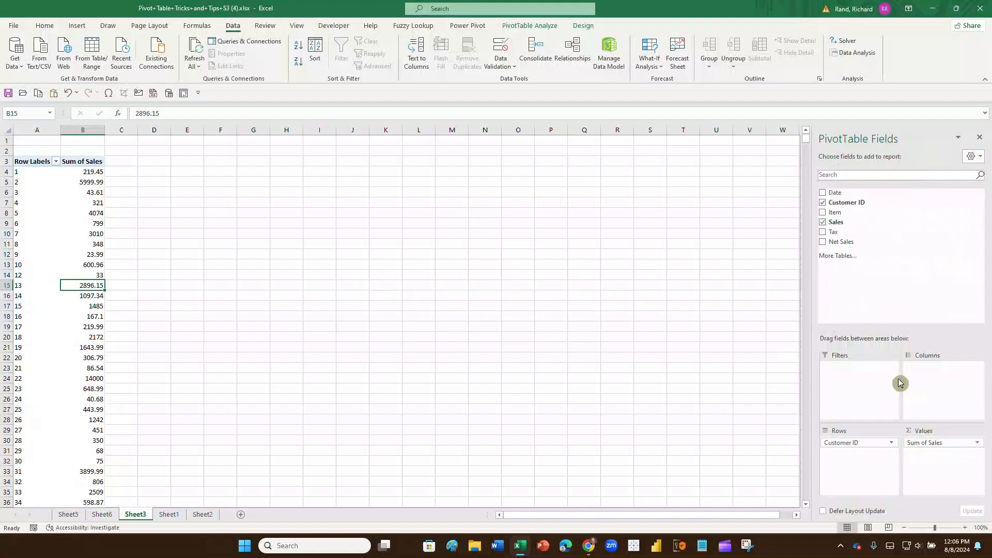
- Turn on the screen magnifier and set the Sales value field to be summarized by Count
key("super+plus")
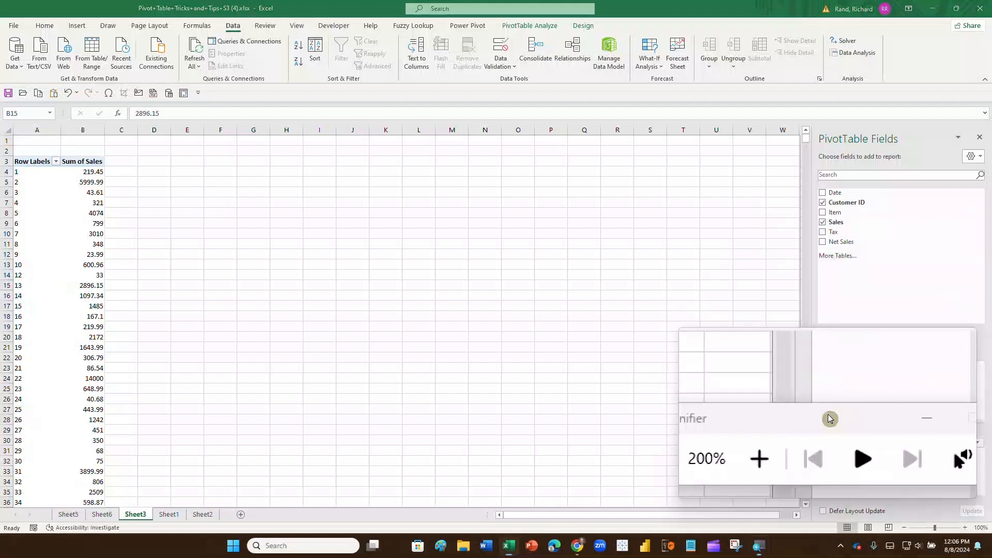
left_click_drag(827, 413, 627, 442)
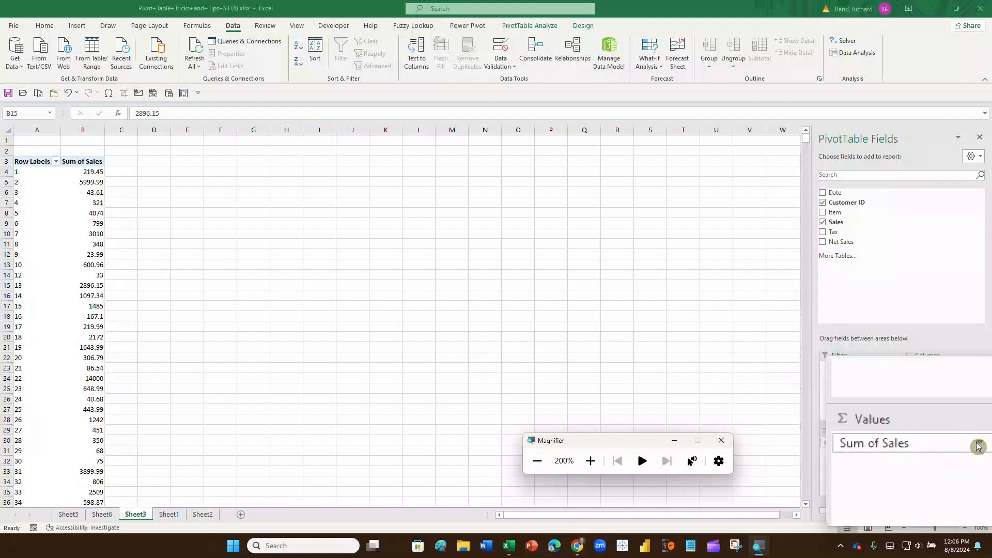
left_click(980, 447)
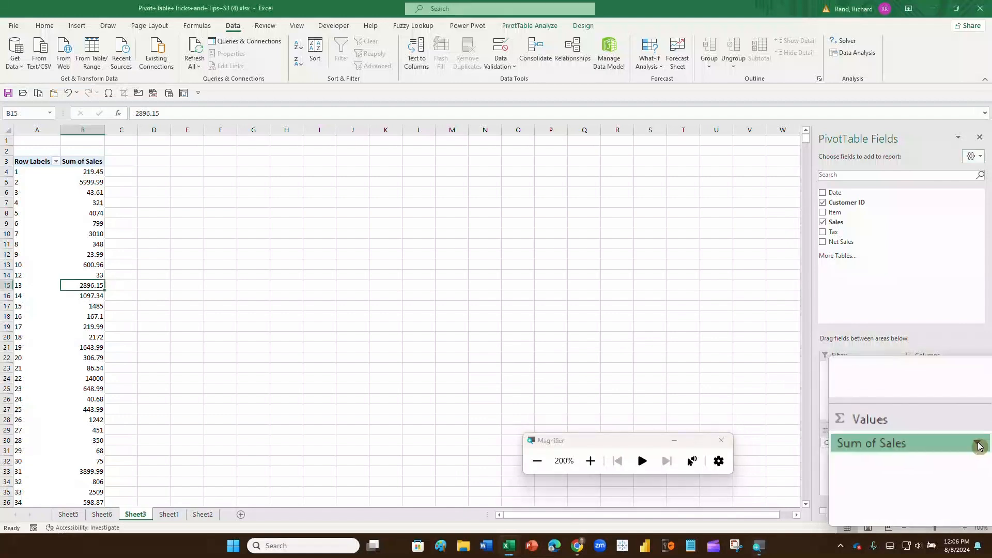
left_click(979, 446)
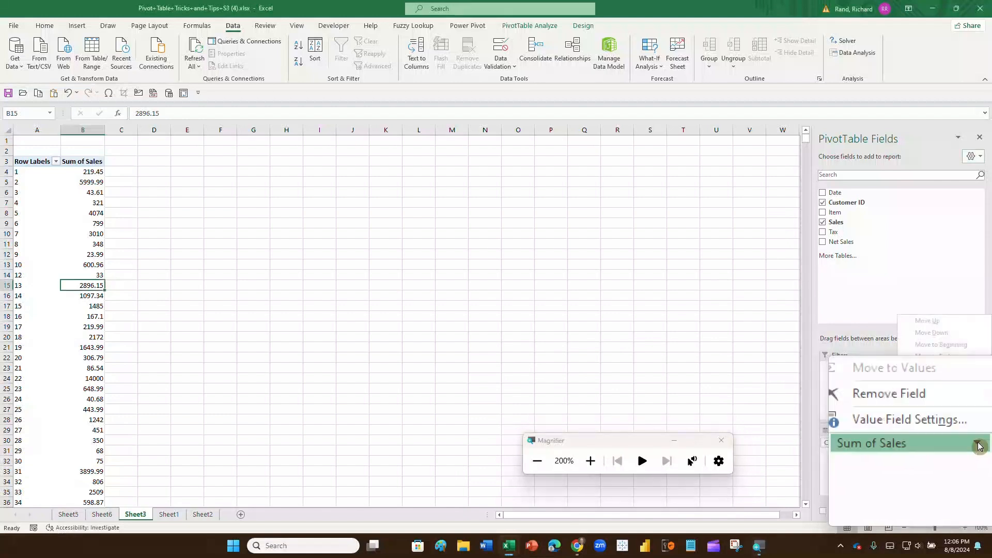
left_click(945, 434)
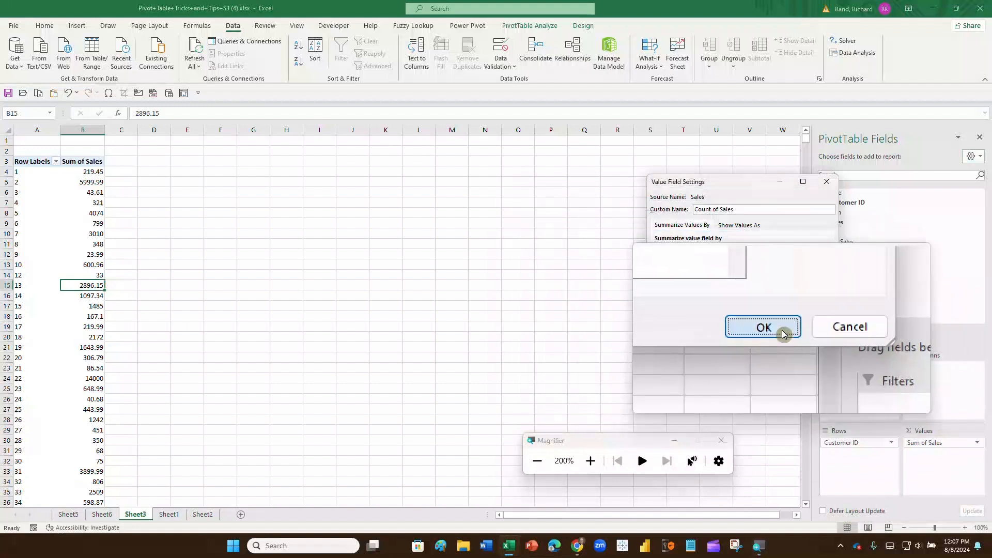
left_click(783, 333)
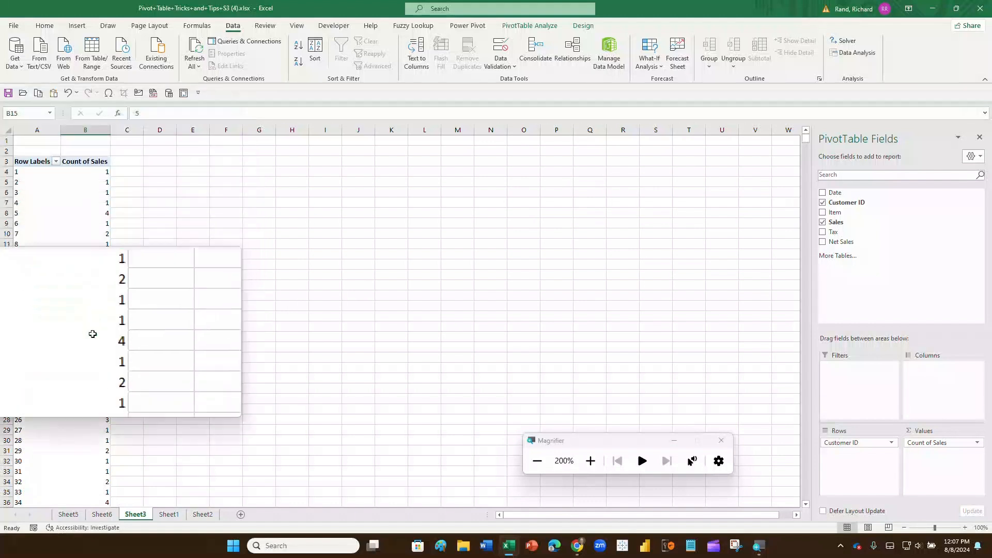
- Drill down into the Count of Sales in cell B99 and auto-fit the Date column on the resulting sheet
scroll(148, 301, "down", 2)
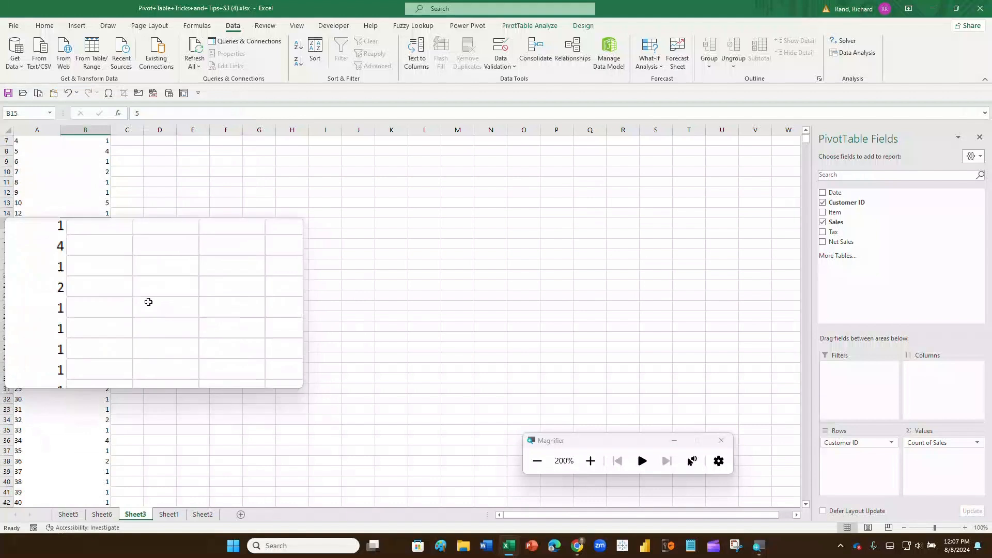
scroll(148, 301, "down", 11)
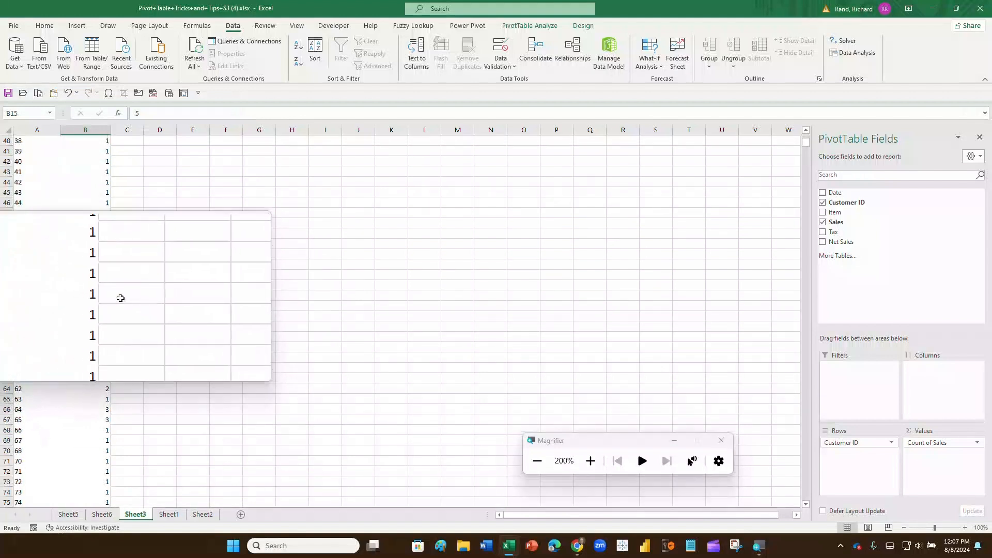
scroll(116, 301, "down", 2)
scroll(81, 301, "down", 5)
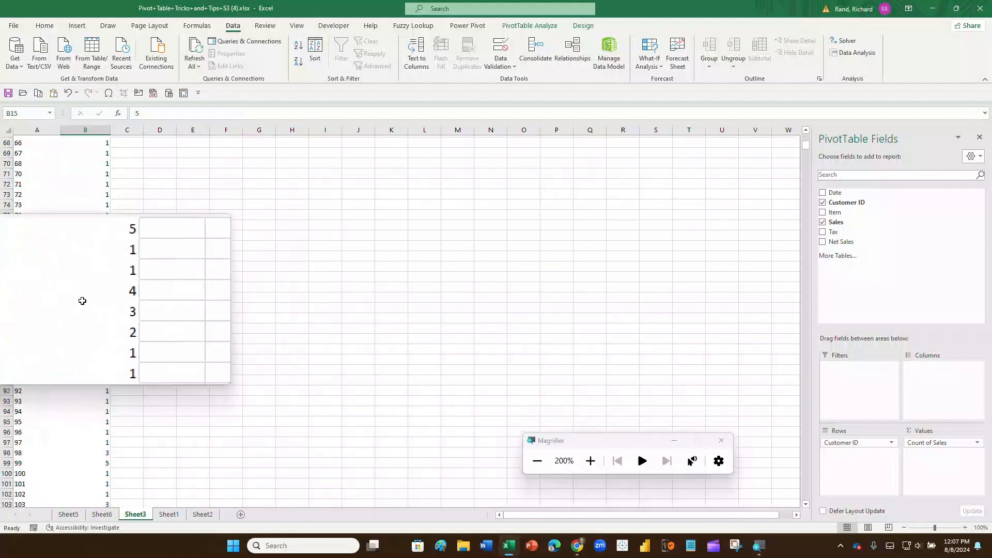
scroll(83, 301, "down", 2)
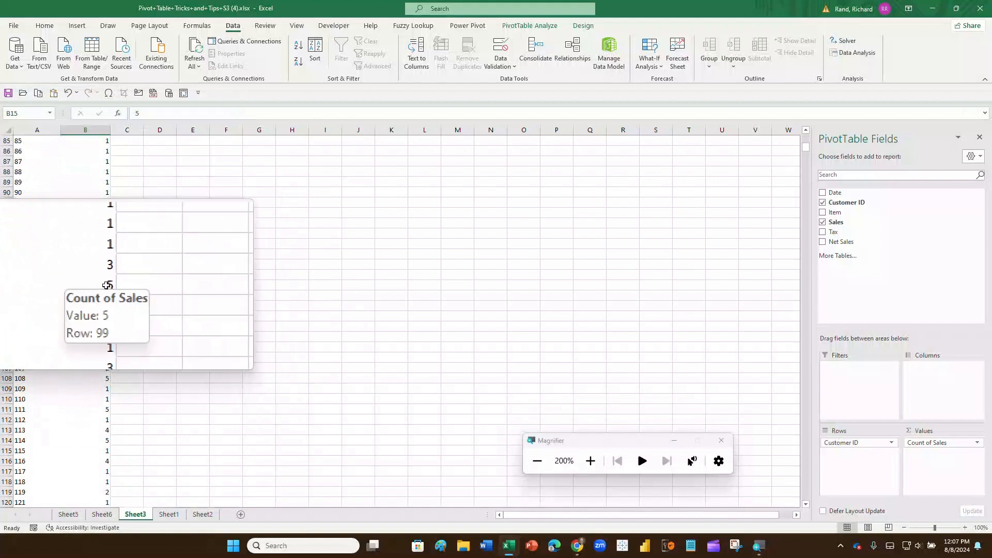
double_click(107, 285)
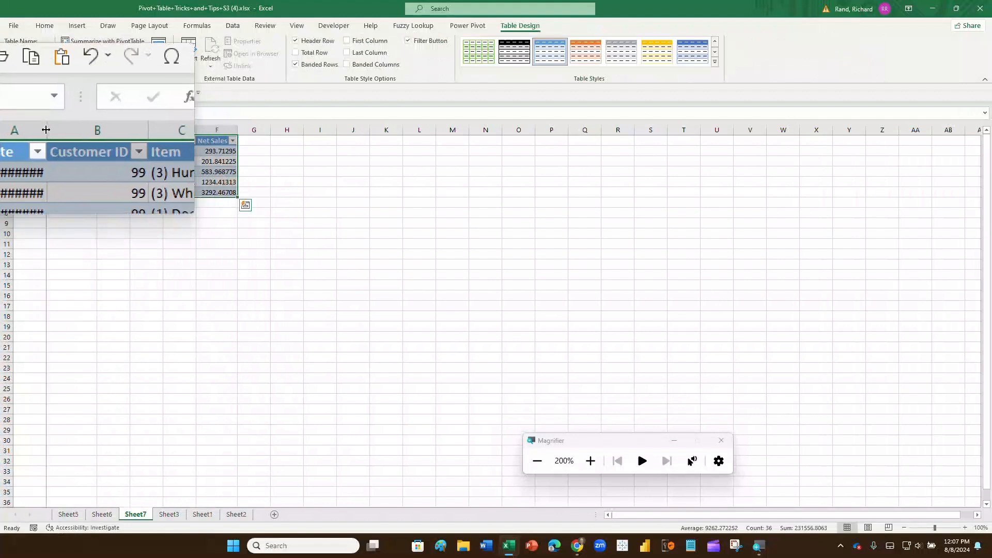
double_click(45, 133)
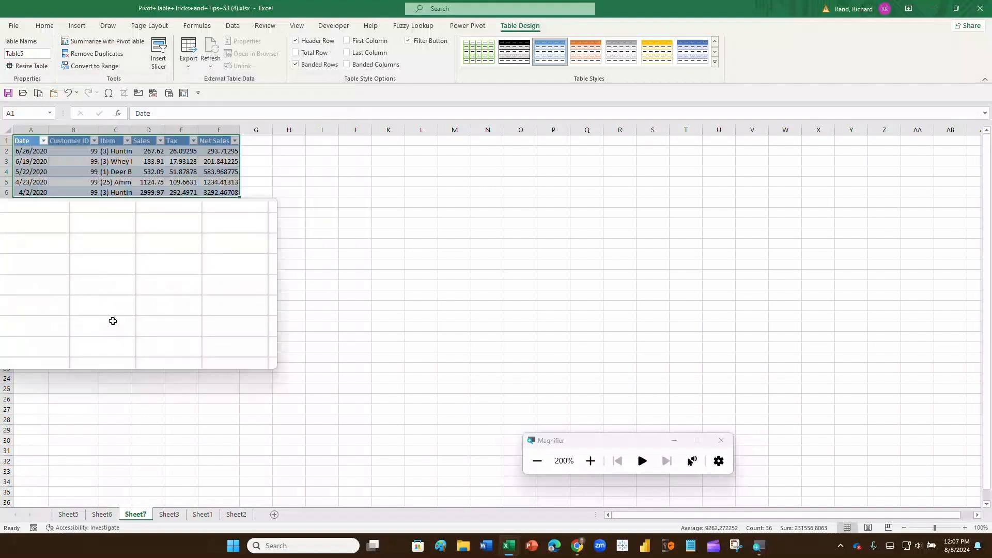
- Return to the PivotTable on Sheet3 and add Net Sales as a second value field
left_click(173, 516)
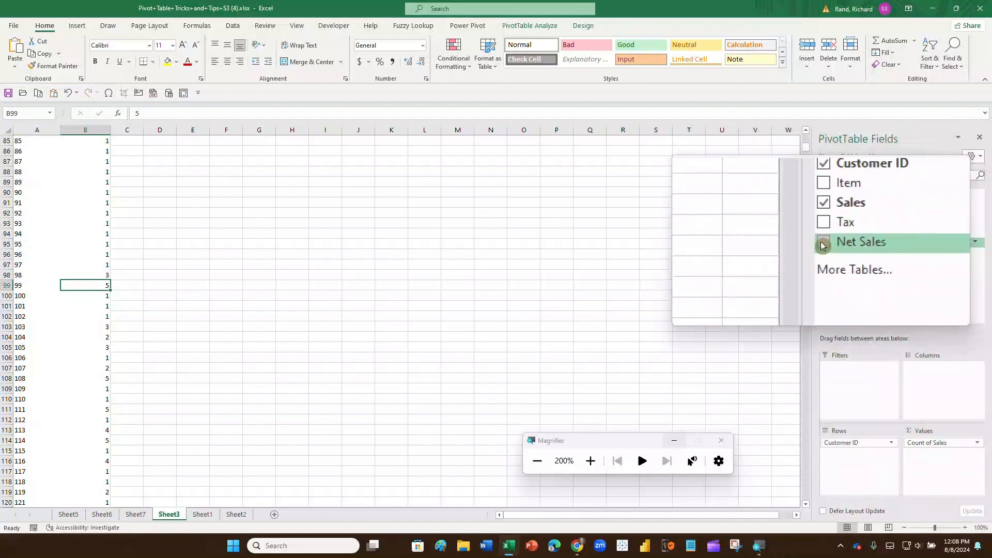
left_click(822, 243)
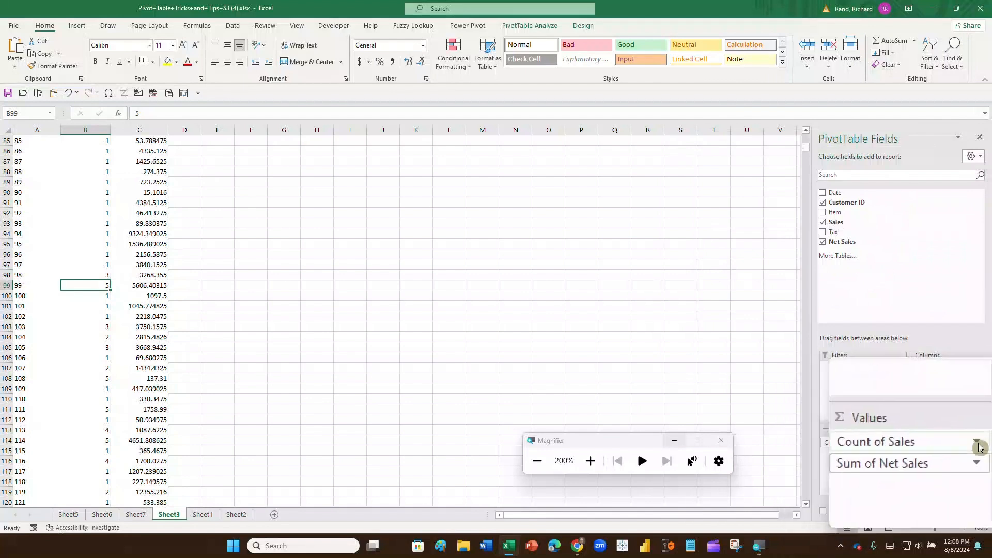
left_click(977, 443)
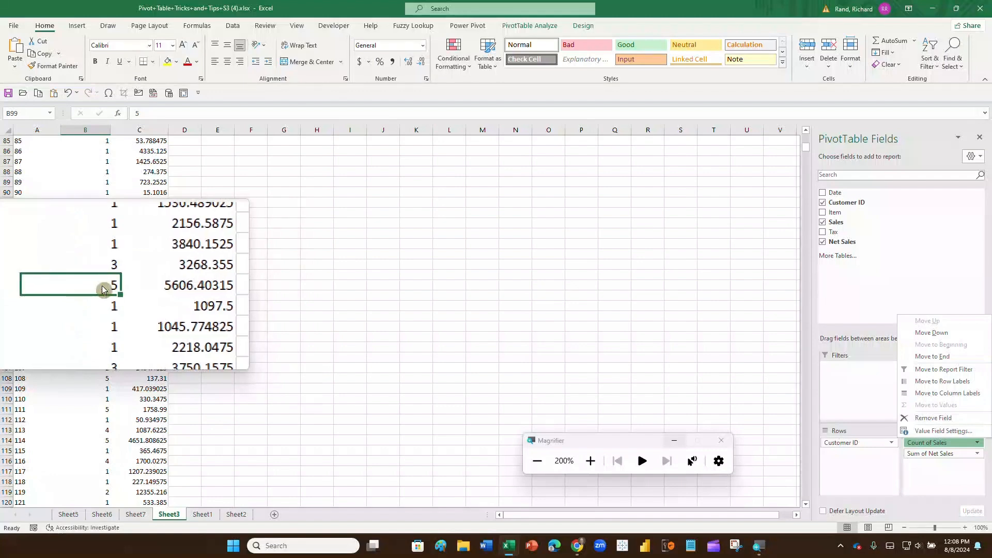
- Extract the records behind the count in cell B99 once more with readable dates, and go back to Sheet3
left_click(106, 285)
double_click(103, 285)
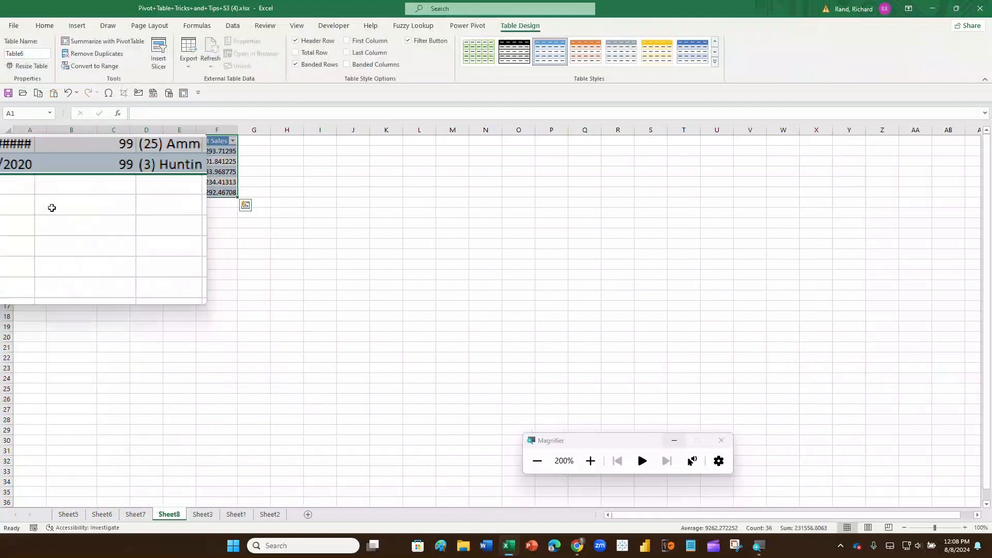
double_click(46, 130)
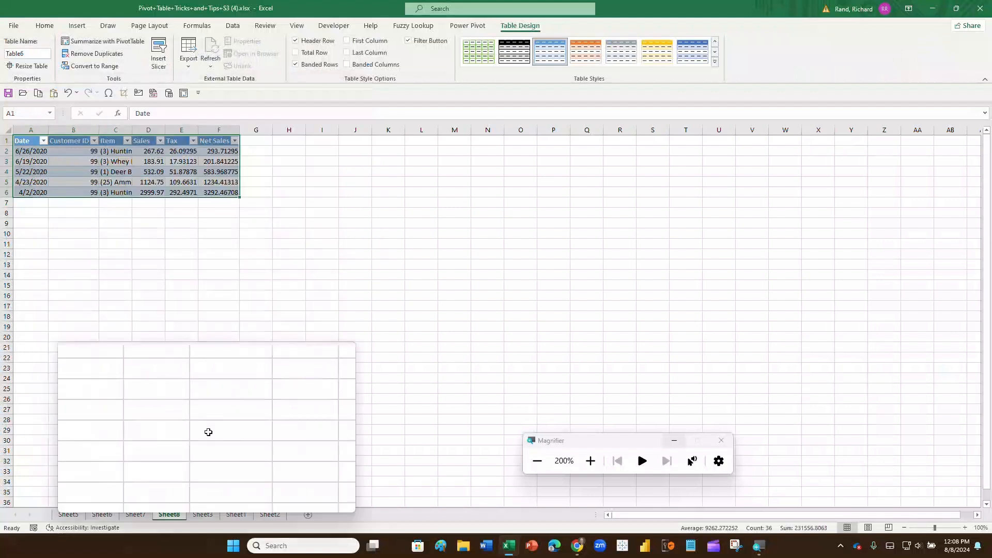
left_click(207, 516)
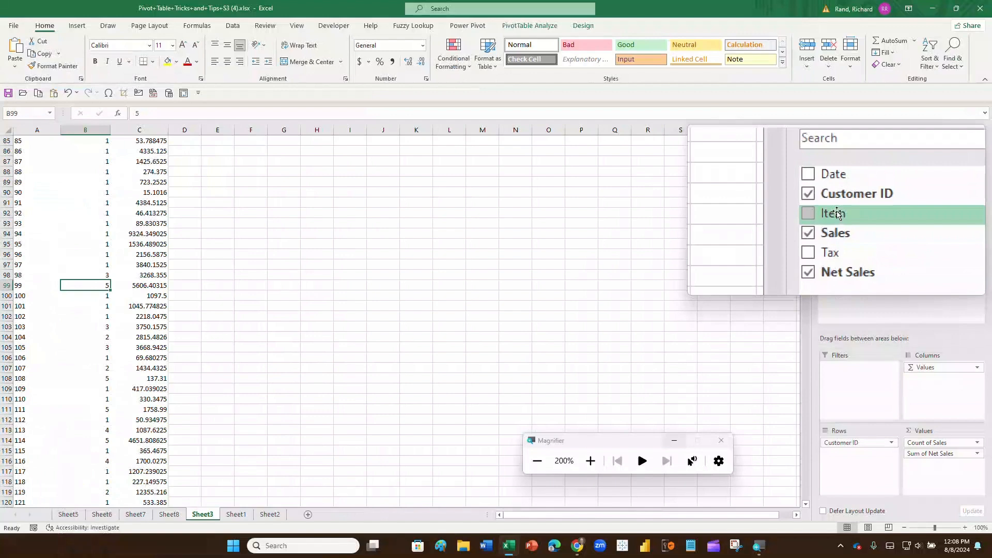
- Add the Item field beneath Customer ID in the PivotTable rows and review the items per customer
left_click_drag(835, 212, 837, 454)
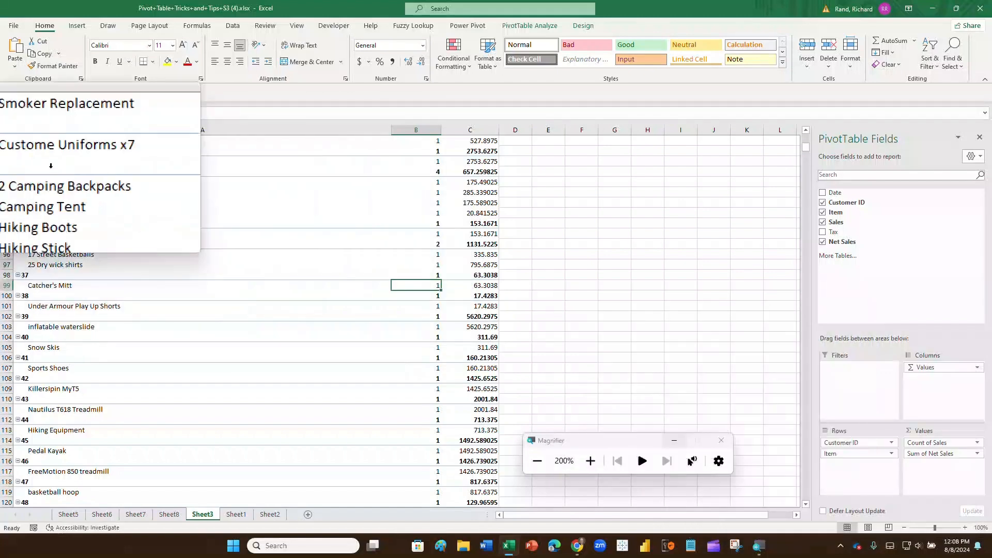
scroll(54, 171, "up", 10)
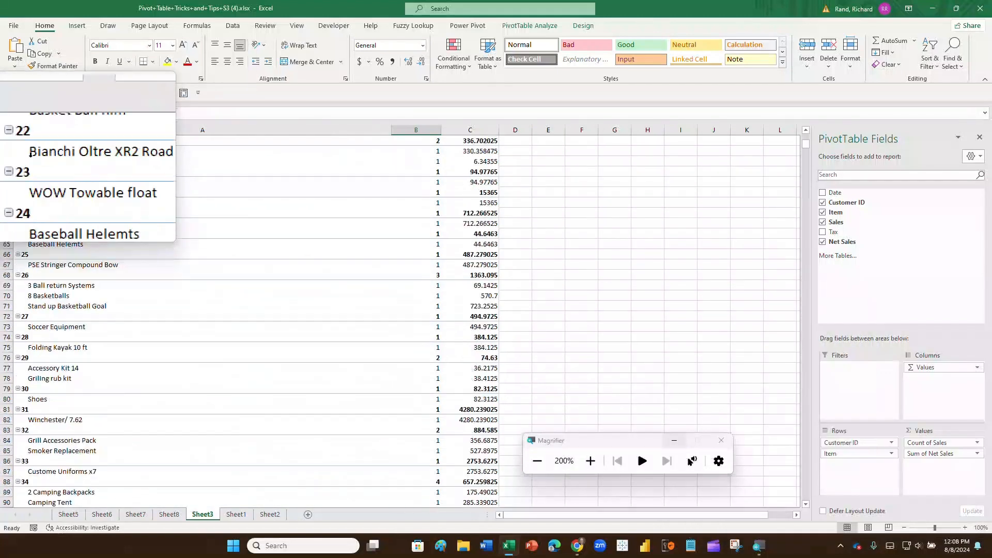
scroll(31, 153, "up", 10)
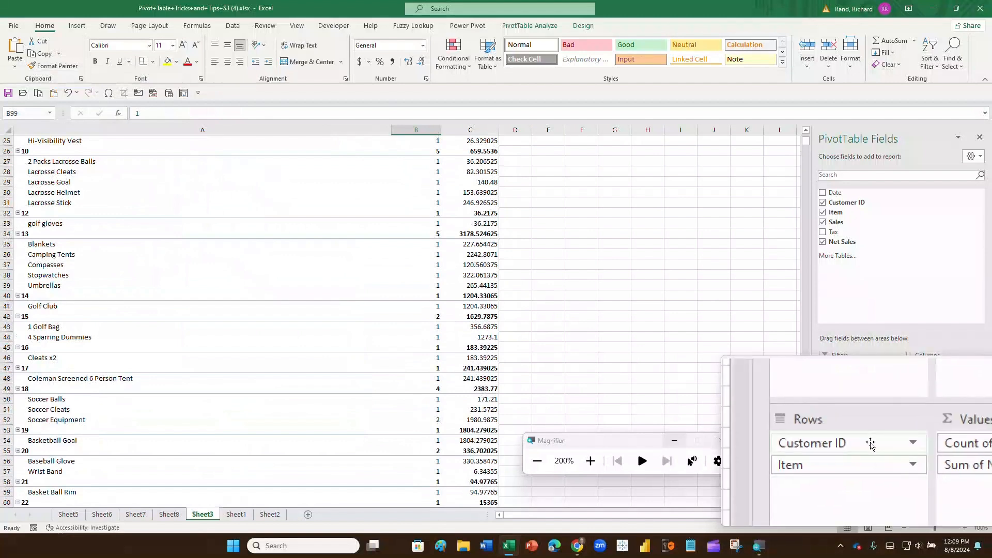
- Move Customer ID below Item in the PivotTable rows and review the report grouped by item
left_click_drag(870, 443, 871, 472)
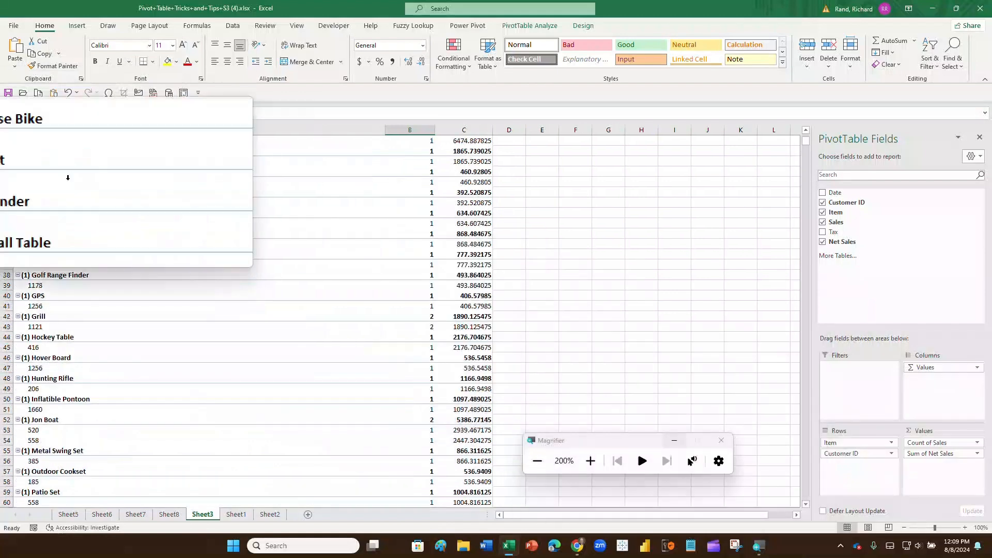
scroll(22, 173, "up", 1)
scroll(23, 174, "down", 3)
scroll(22, 175, "down", 15)
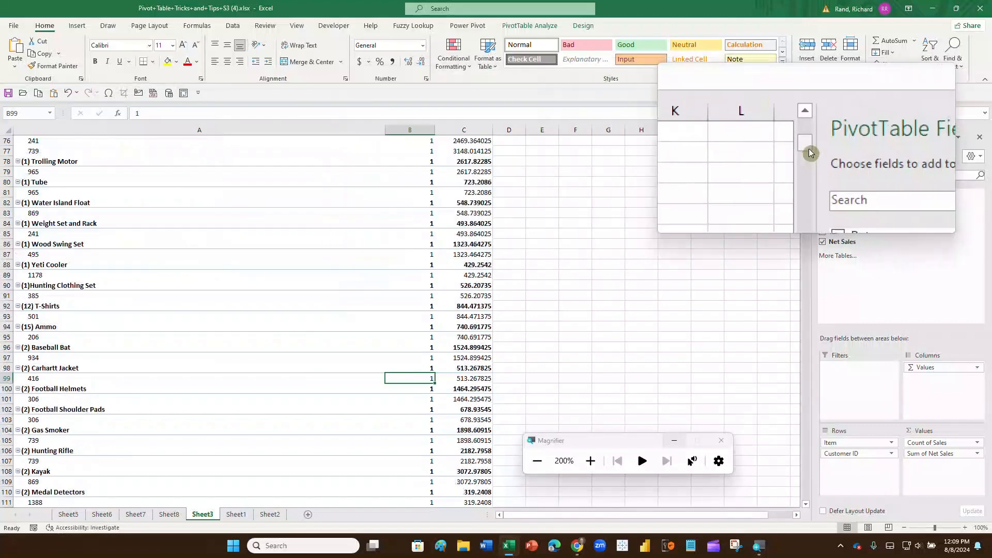
left_click_drag(805, 147, 807, 330)
left_click_drag(807, 364, 809, 432)
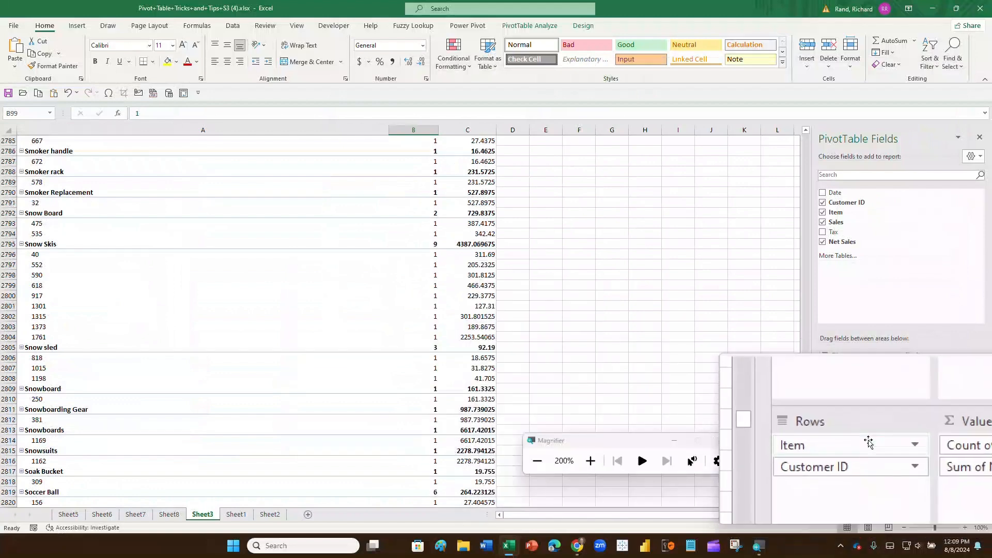
- Place Item back below Customer ID in the rows and remove Net Sales from the PivotTable values
left_click_drag(868, 442, 869, 472)
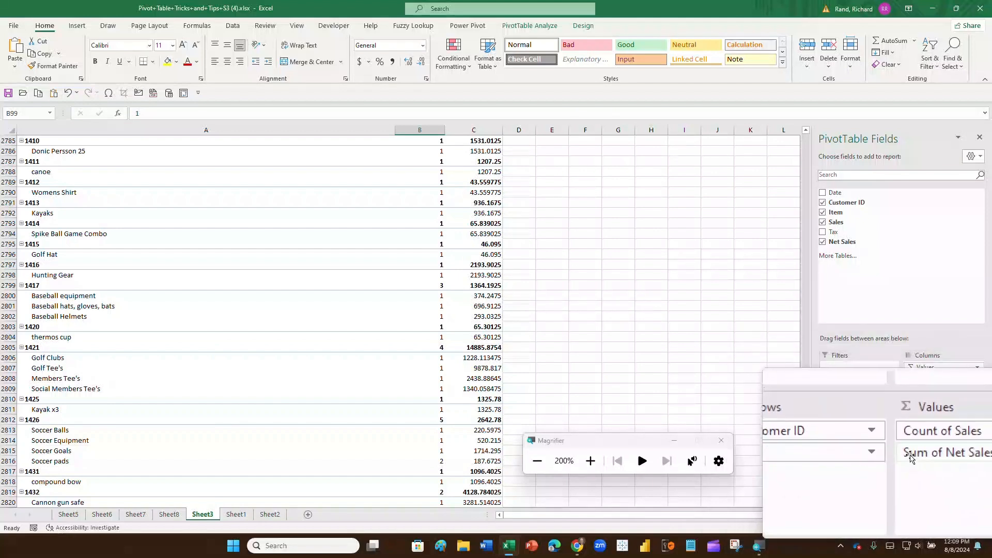
left_click_drag(910, 457, 866, 293)
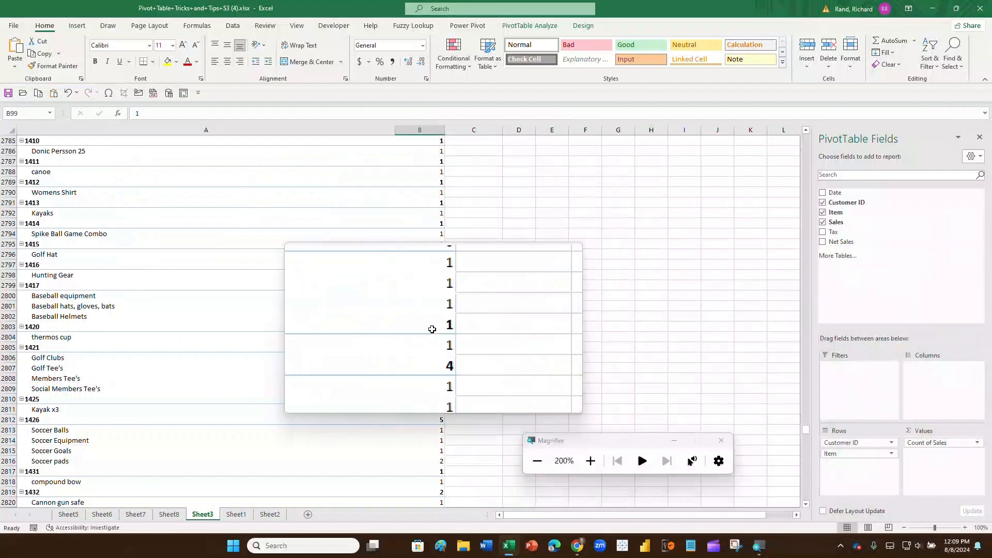
left_click_drag(805, 428, 806, 137)
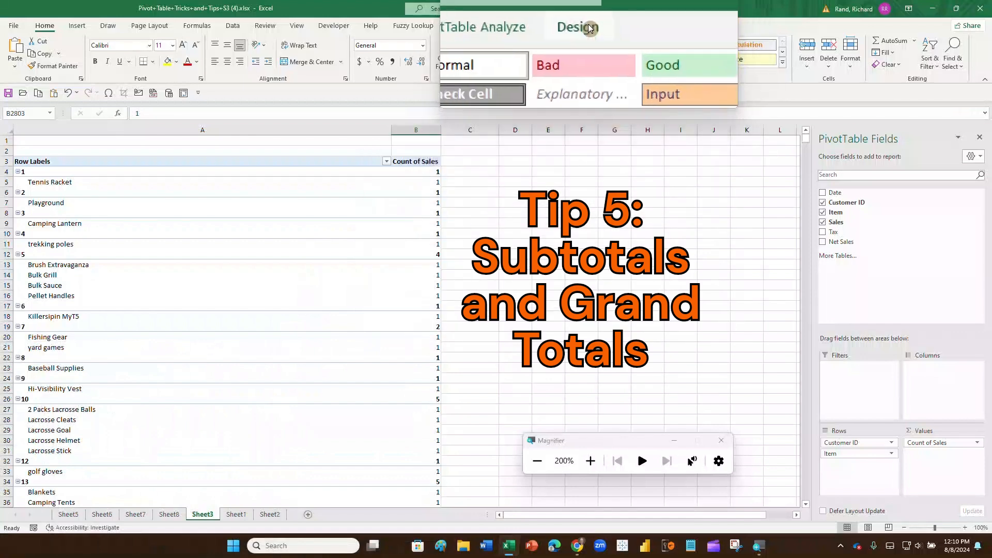
- Show all PivotTable subtotals at the bottom of each customer group
left_click(588, 24)
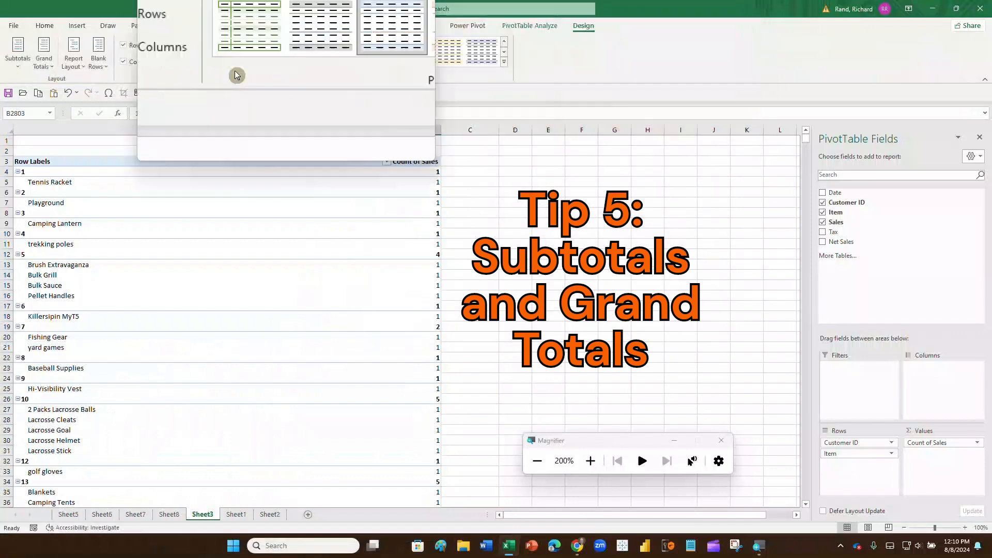
left_click(13, 71)
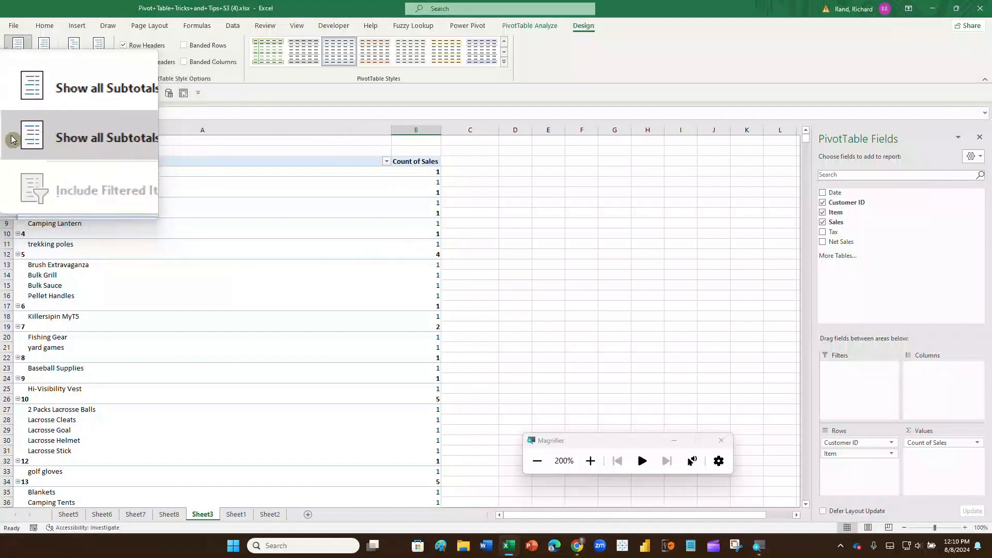
left_click(38, 116)
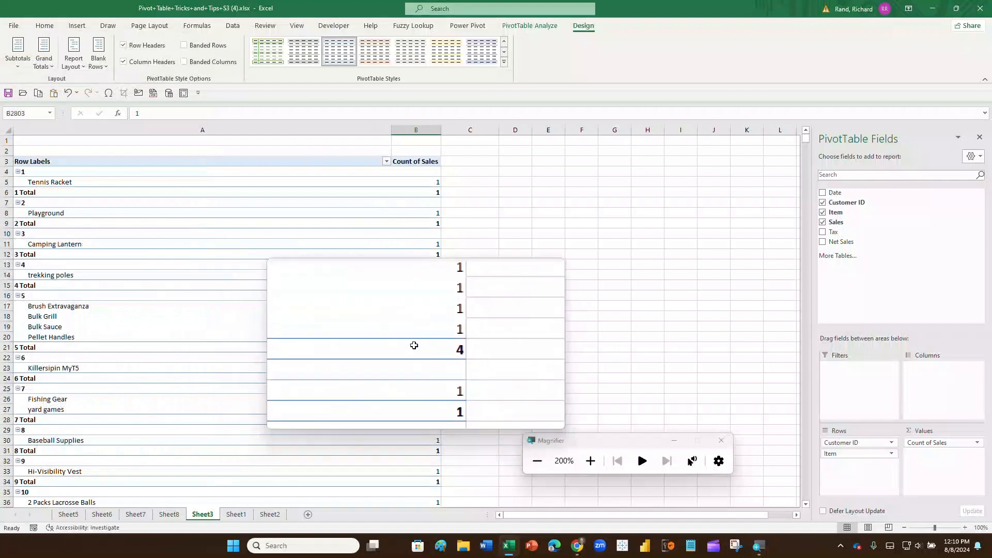
mouse_move(398, 344)
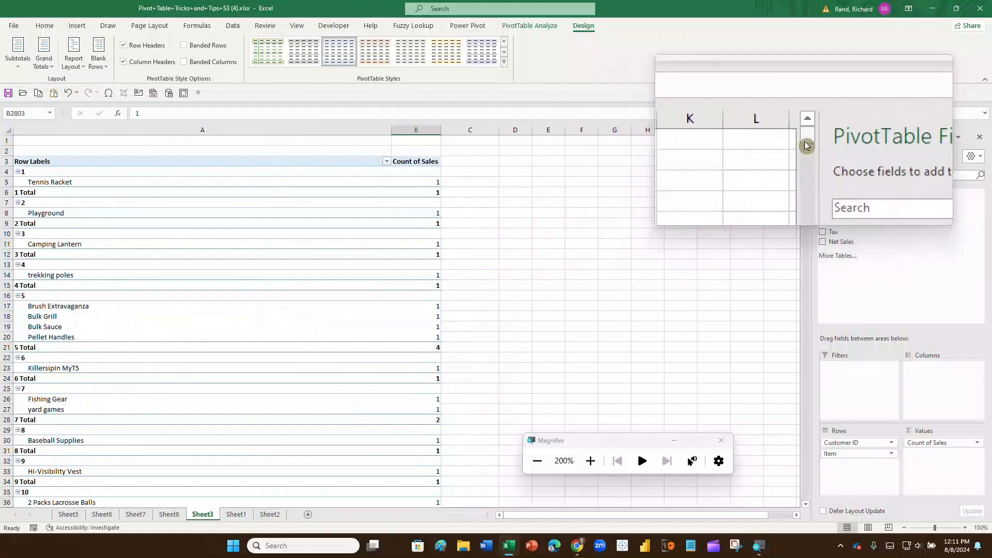
- Turn the PivotTable's grand totals off for rows and columns and back on for both
left_click_drag(804, 141, 806, 536)
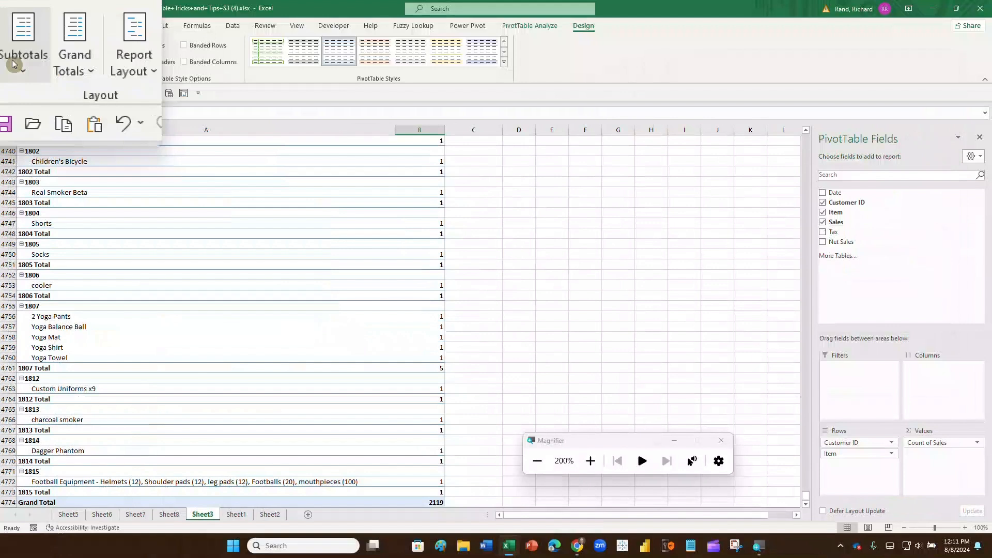
left_click(51, 60)
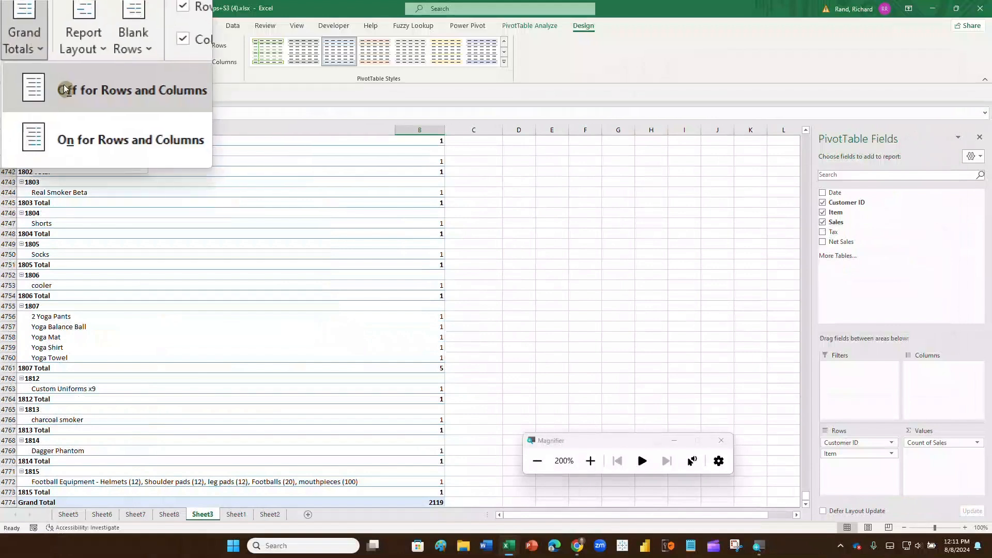
left_click(63, 90)
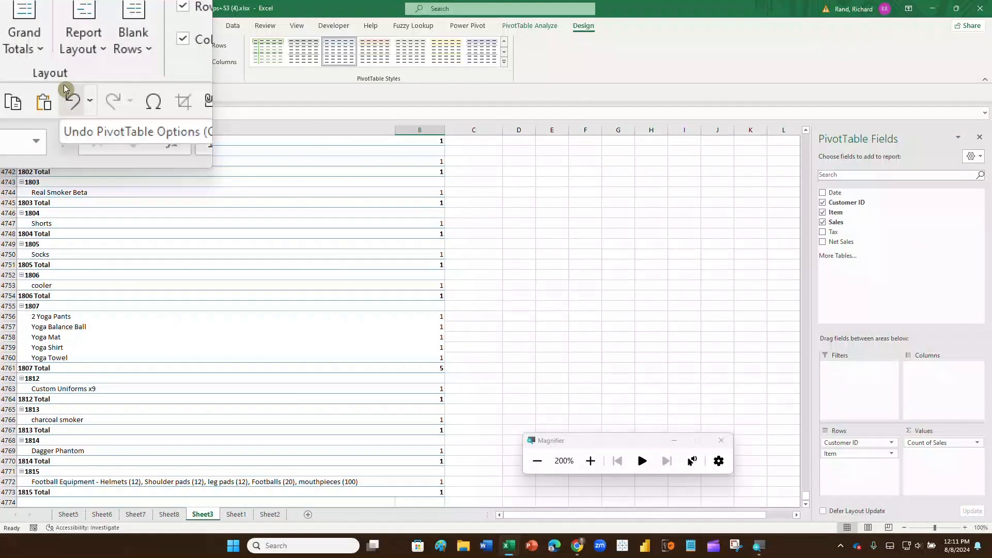
left_click(52, 66)
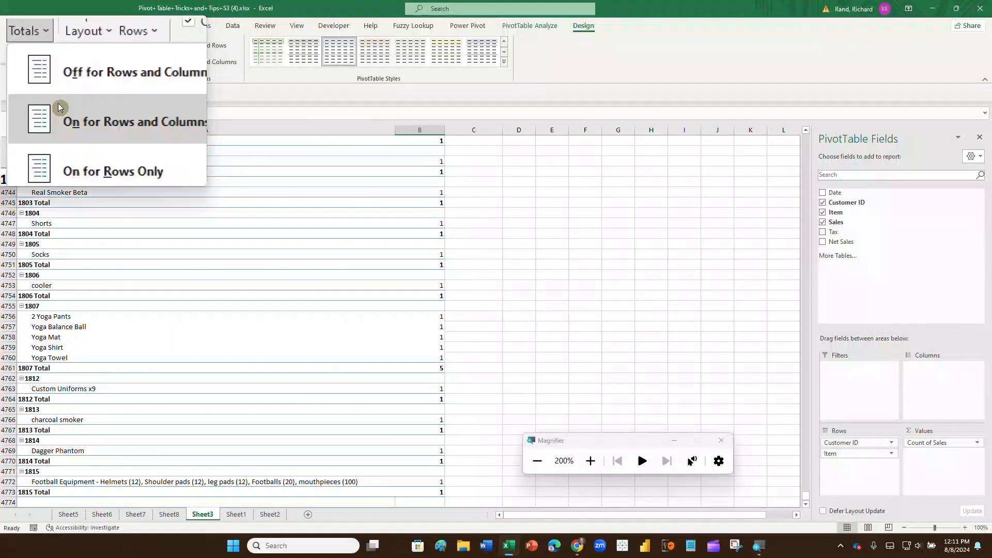
left_click(59, 109)
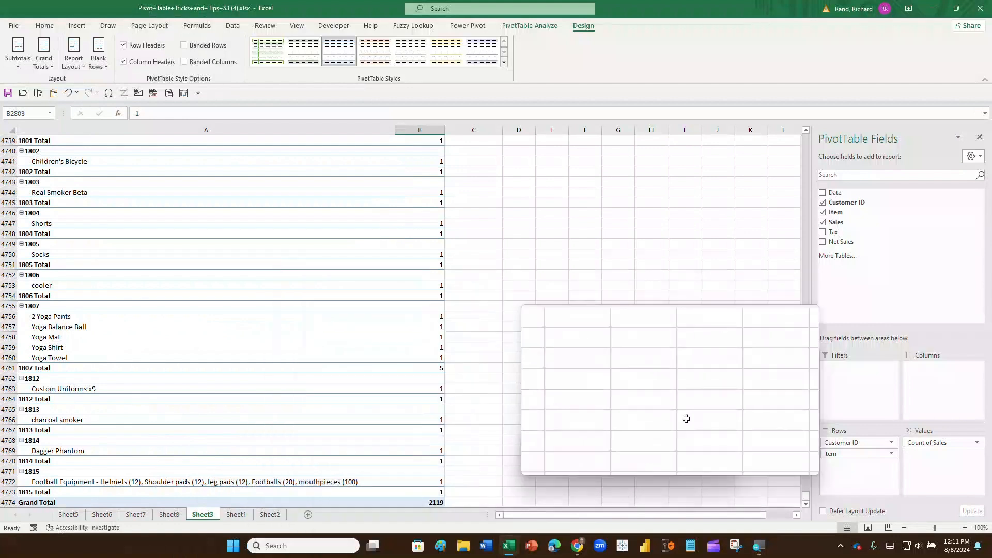
- Move Item from the PivotTable rows to the filters and summarize the Sales values by Sum
left_click_drag(804, 497, 797, 142)
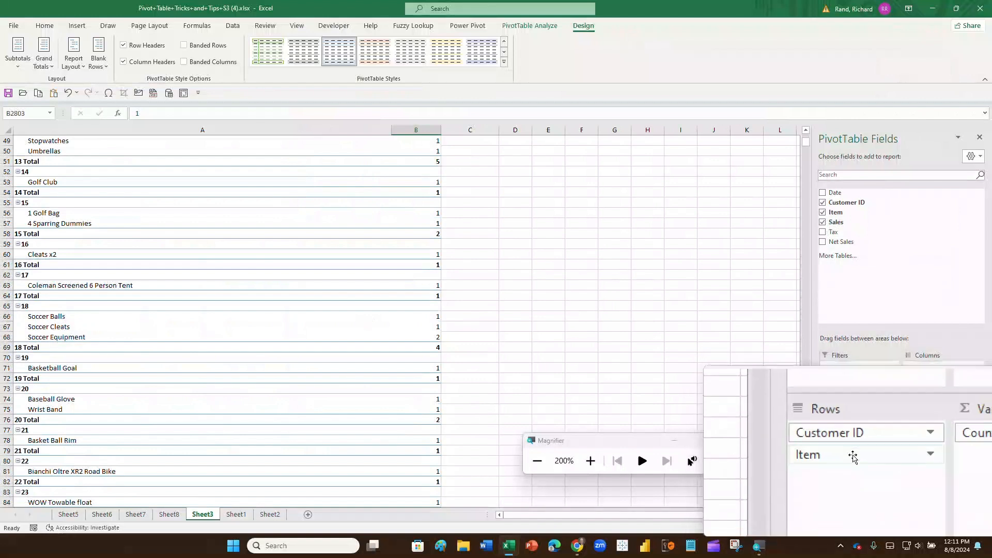
left_click_drag(837, 453, 868, 399)
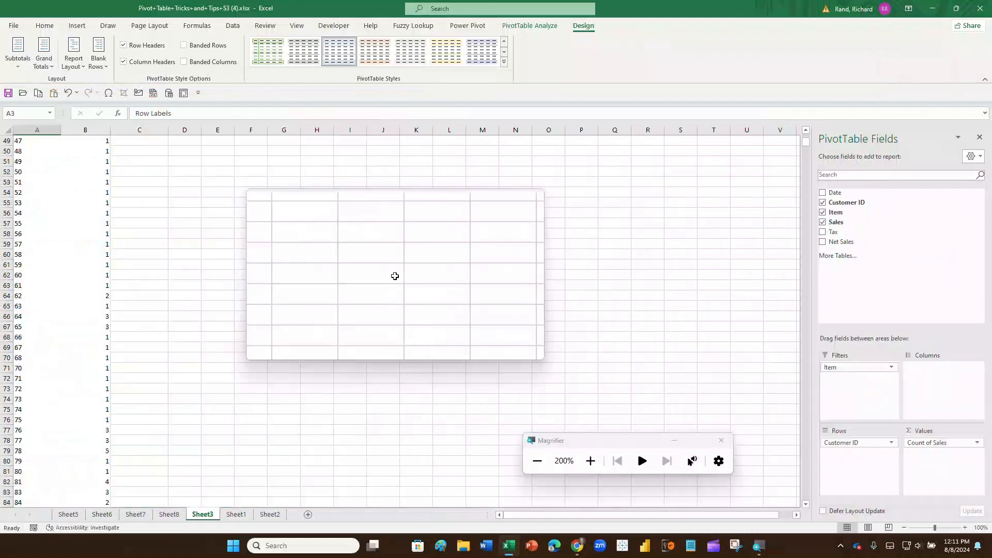
left_click(979, 445)
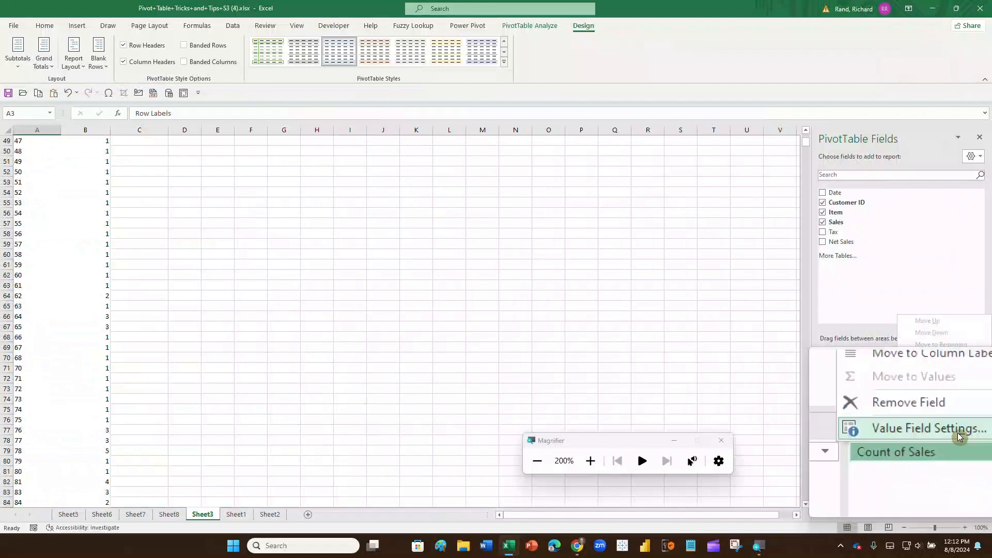
left_click(958, 436)
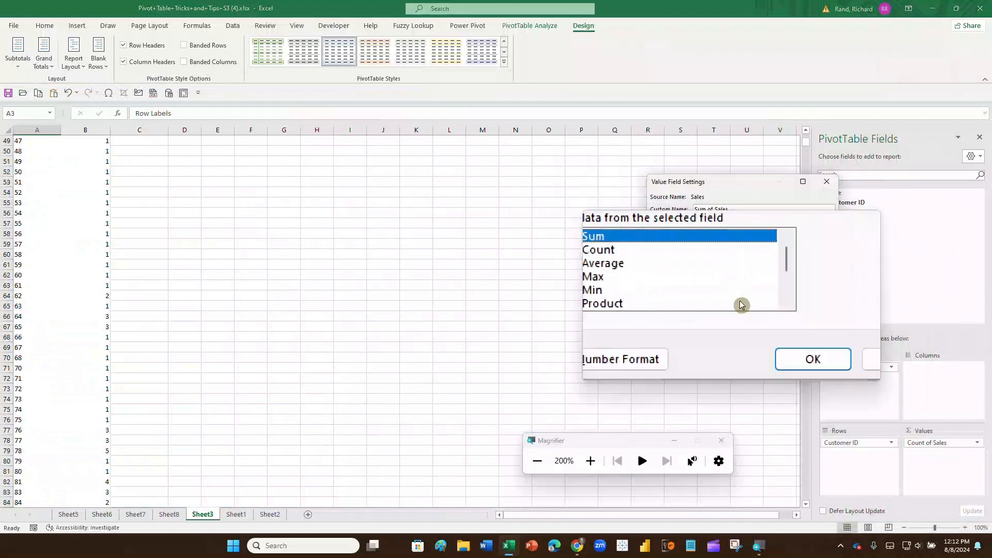
left_click(770, 328)
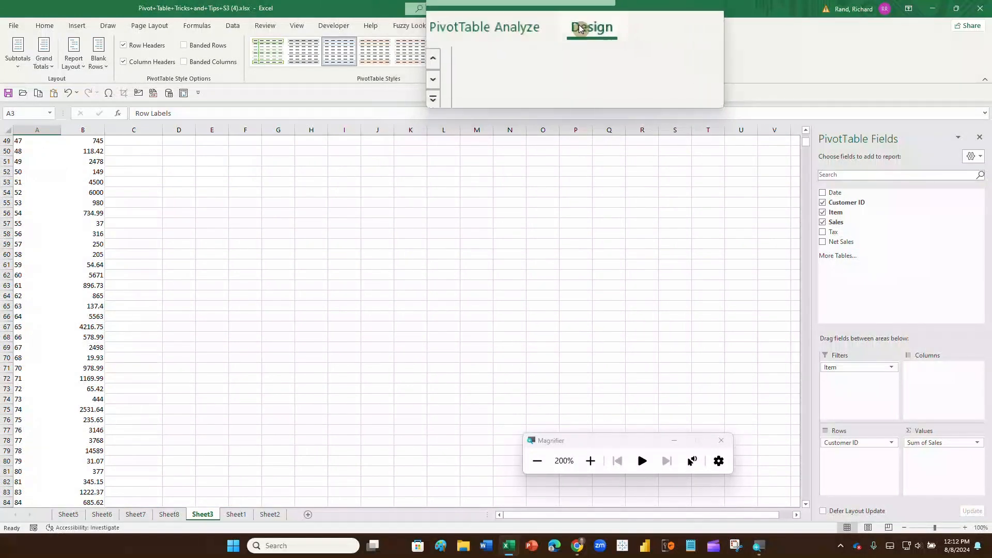
- Insert a slicer for Customer ID and place it nearer the PivotTable
left_click(550, 27)
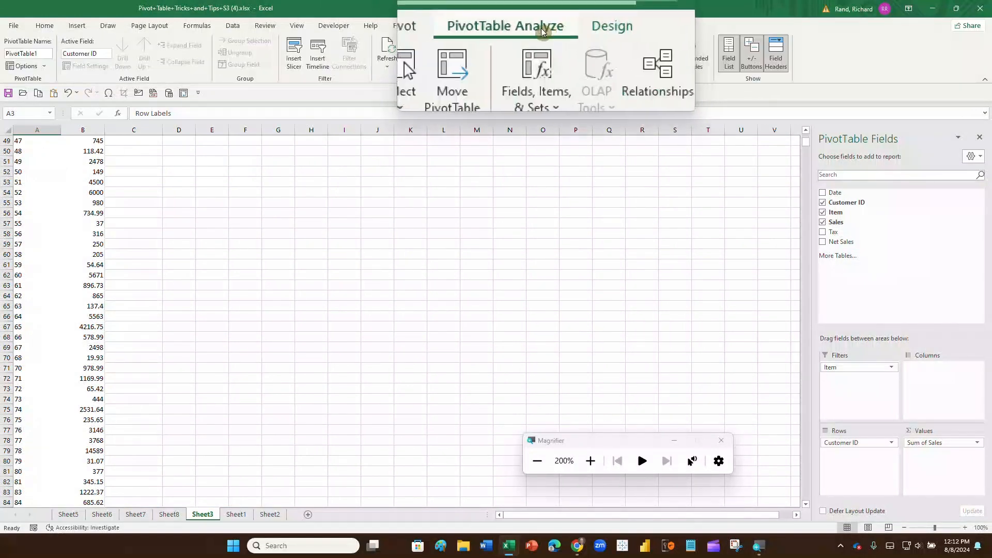
left_click(296, 56)
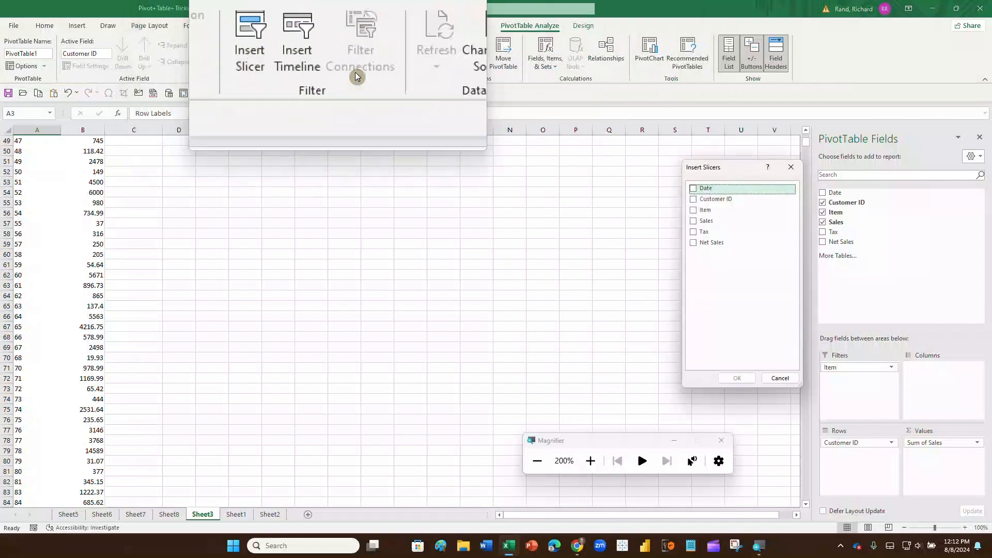
left_click(692, 200)
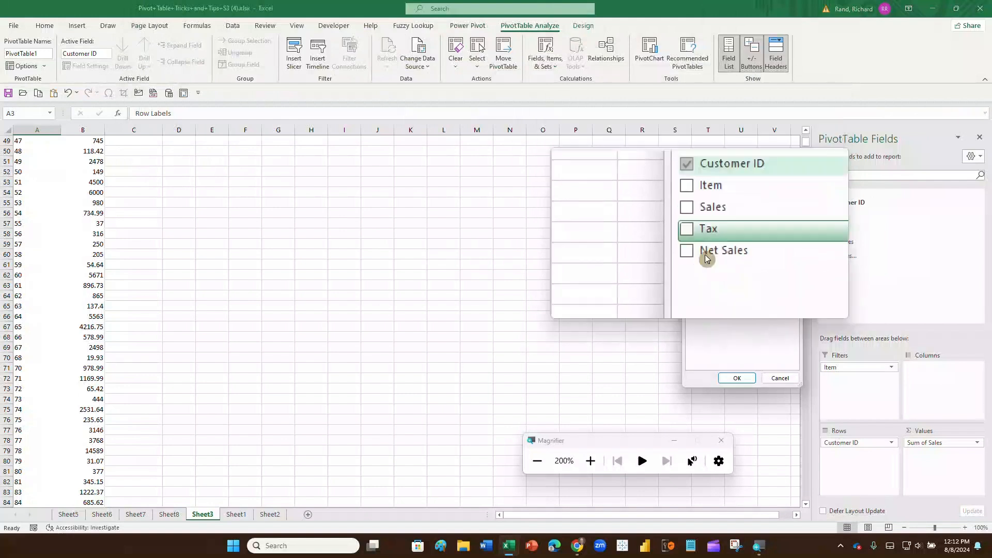
left_click(736, 380)
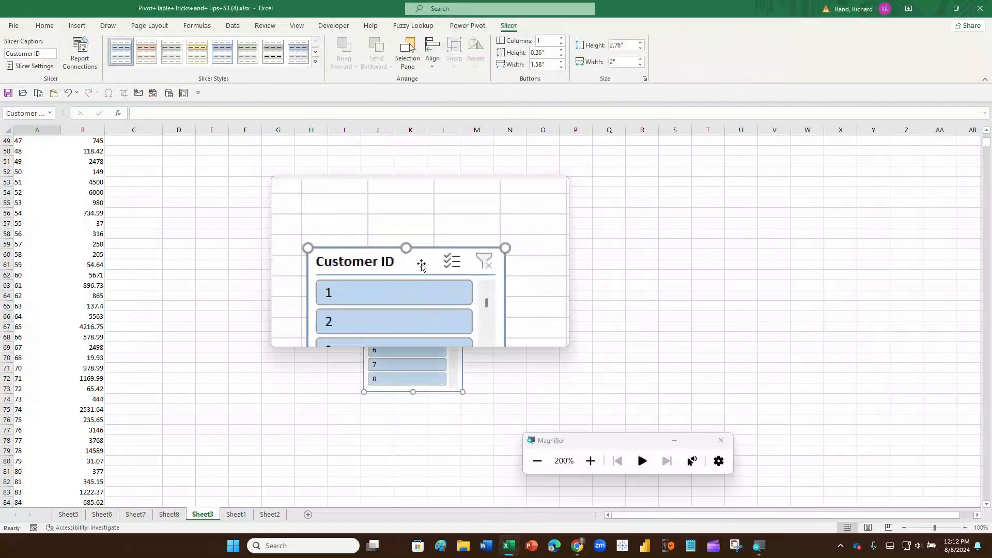
left_click_drag(419, 264, 282, 196)
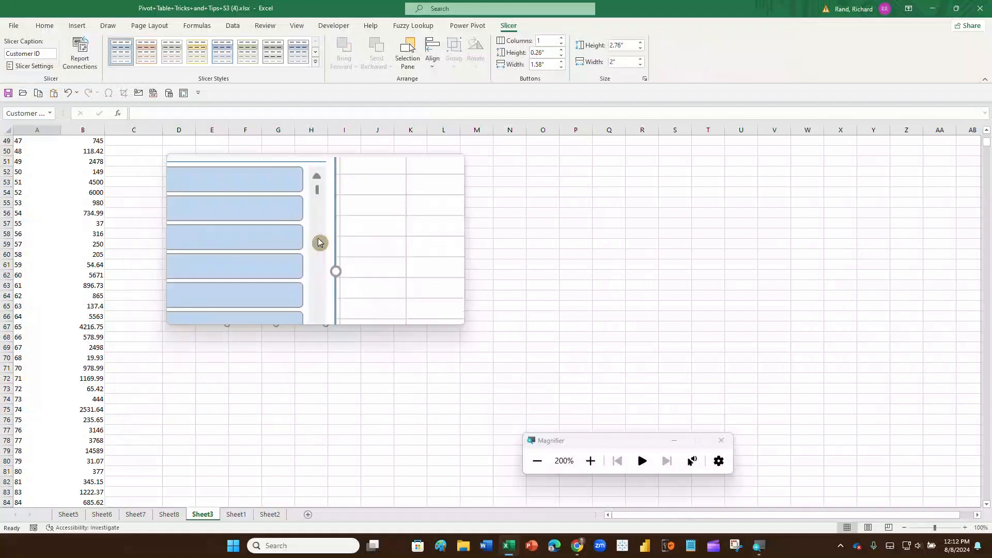
- Filter the PivotTable to the first customer with the slicer, reposition the slicer and clear the filter
mouse_move(316, 216)
left_mouse_down()
mouse_move(312, 308)
mouse_move(319, 210)
left_mouse_up()
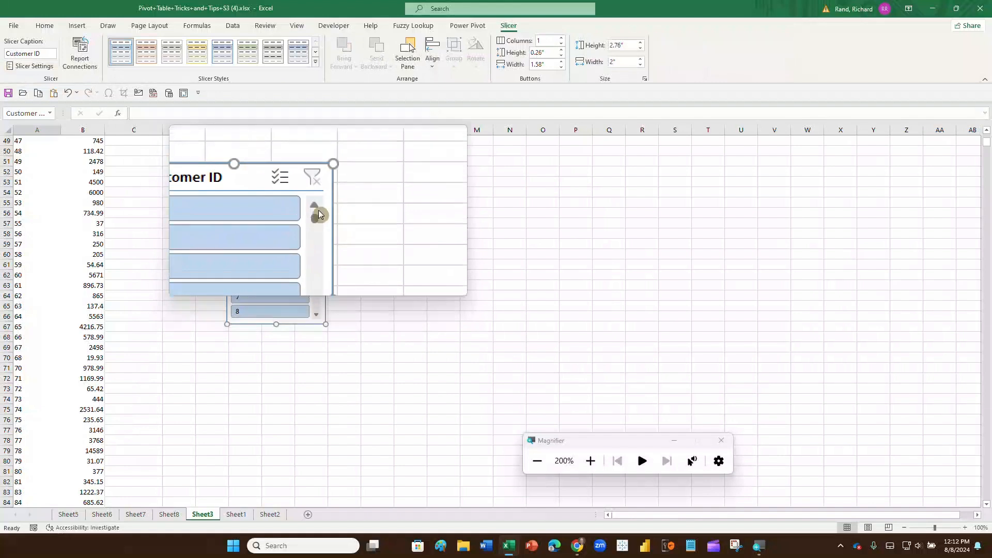
left_click(259, 212)
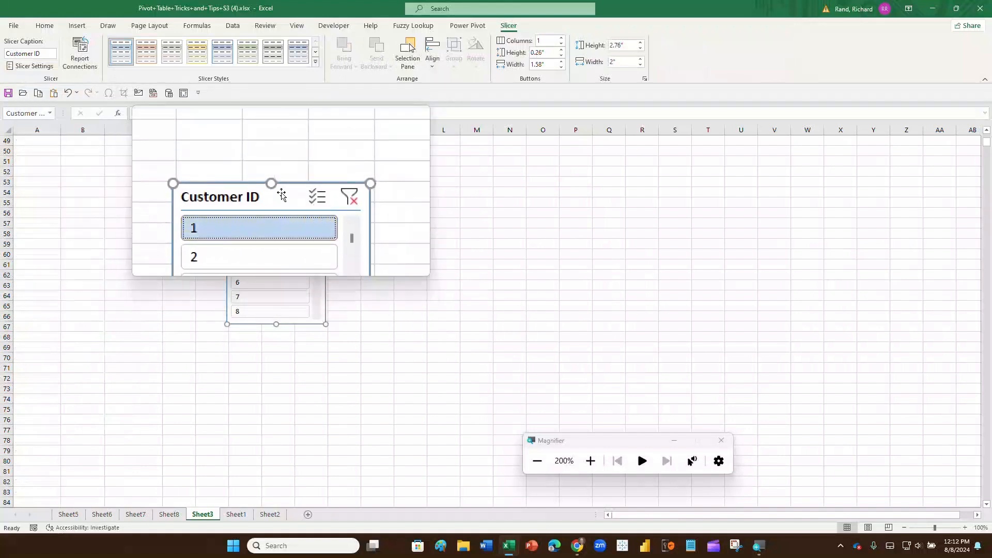
left_click_drag(282, 191, 334, 207)
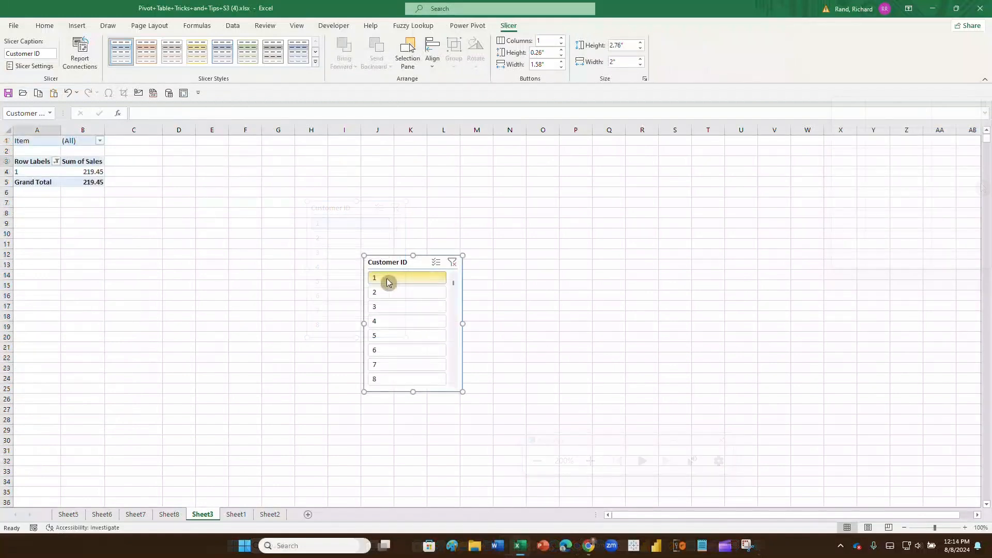
left_click(452, 262)
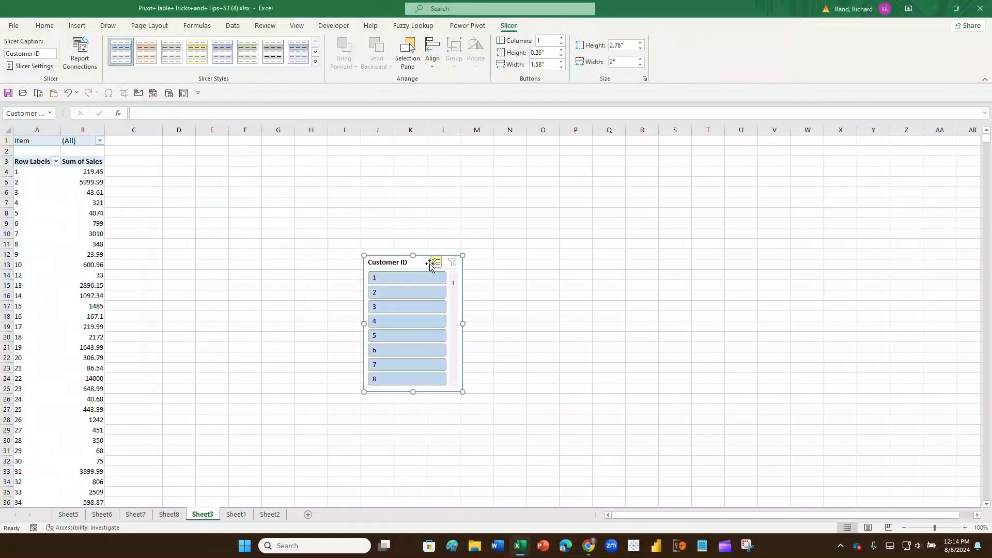
- Place the slicer beside the PivotTable and filter by the first customer, the fourth, the fourth and fifth together, and the eighth
left_click_drag(417, 265, 239, 160)
left_click(226, 175)
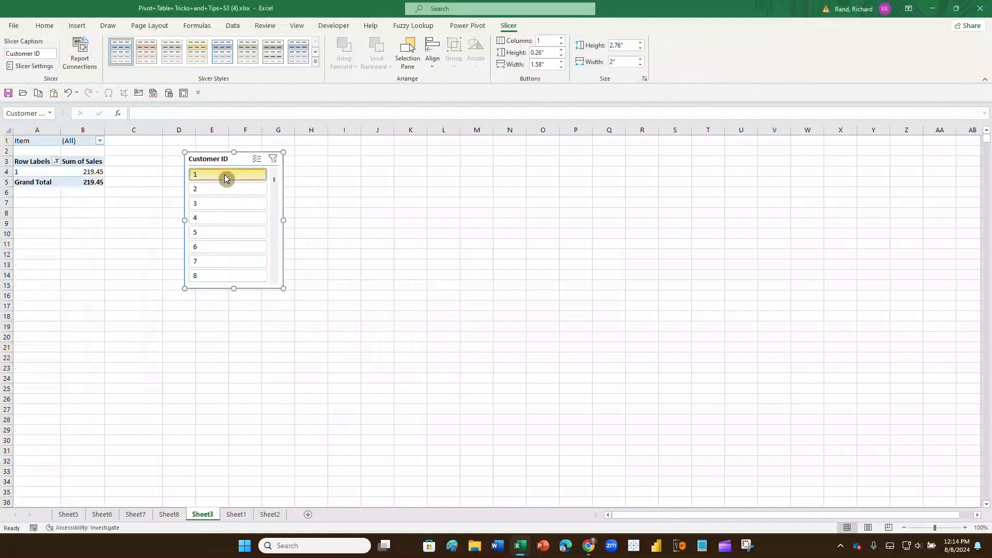
left_click(215, 217)
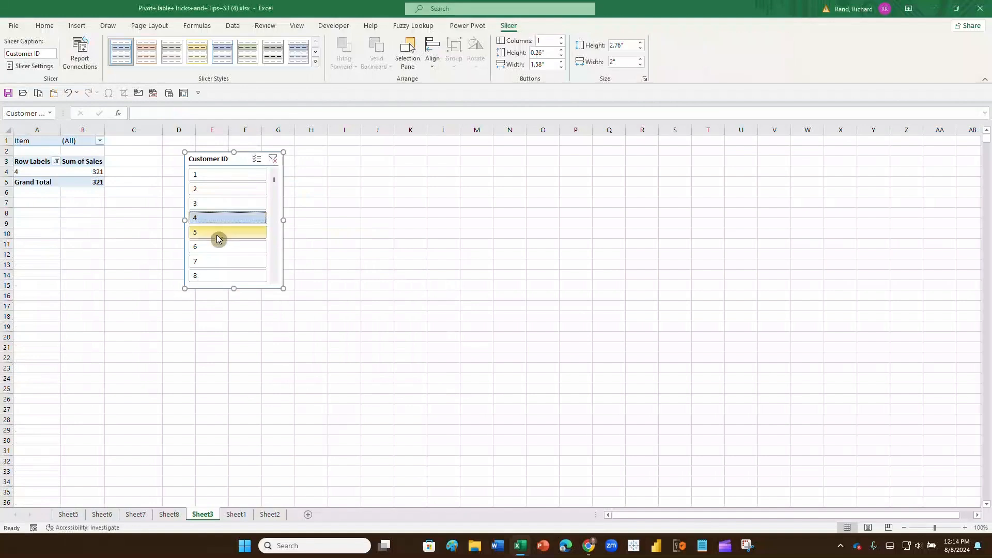
left_click(216, 235, "ctrl")
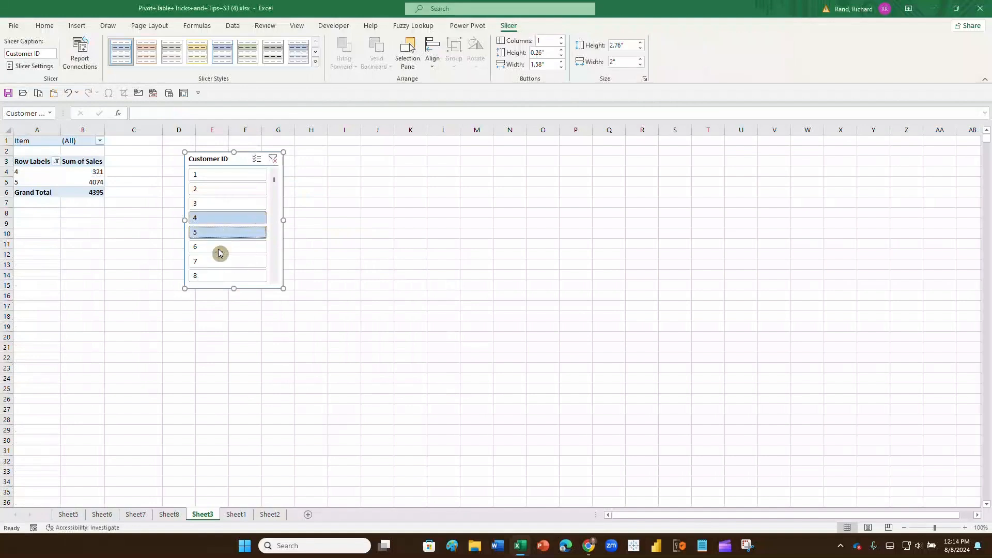
left_click(222, 275)
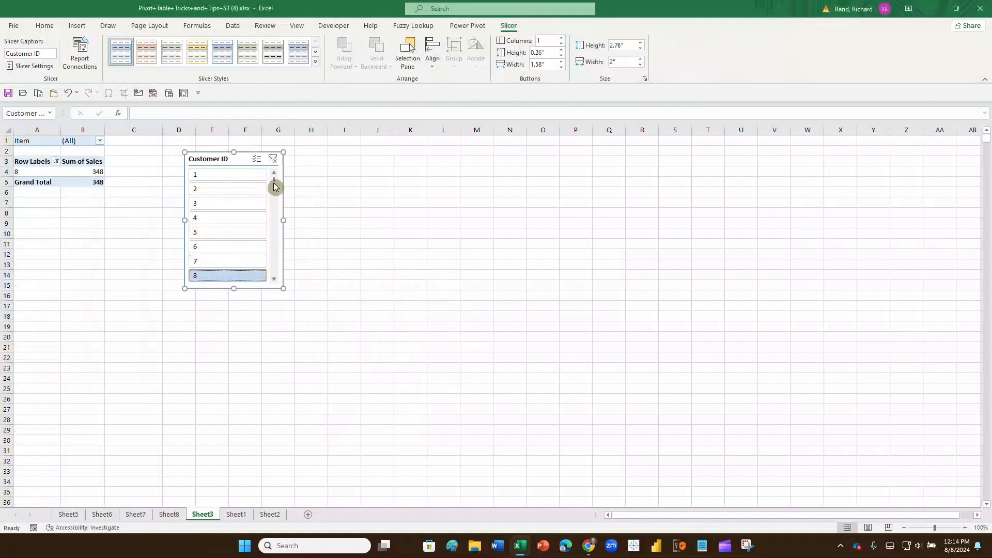
- Filter to a single customer near the end of the slicer list and drill down into that customer's sales records
left_click_drag(274, 183, 269, 267)
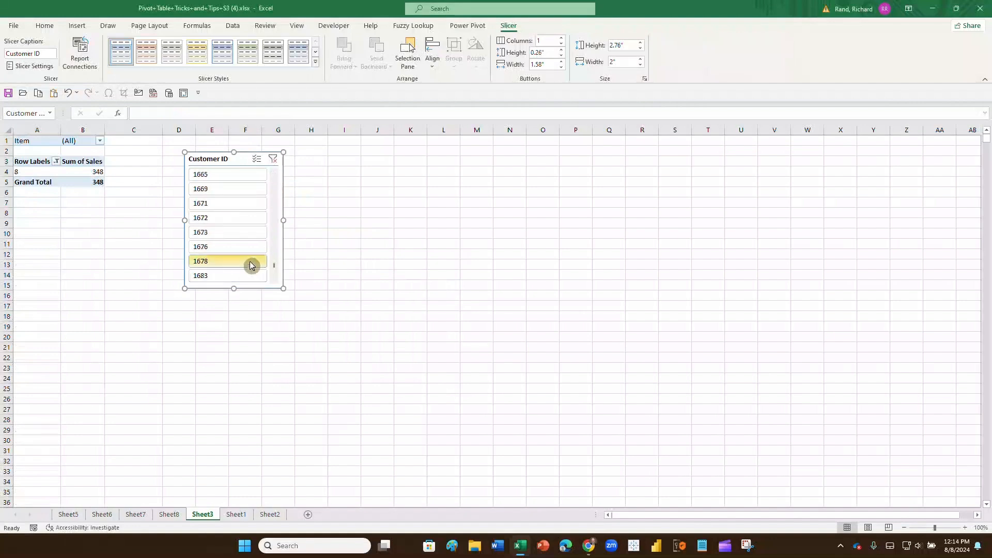
left_click(250, 262)
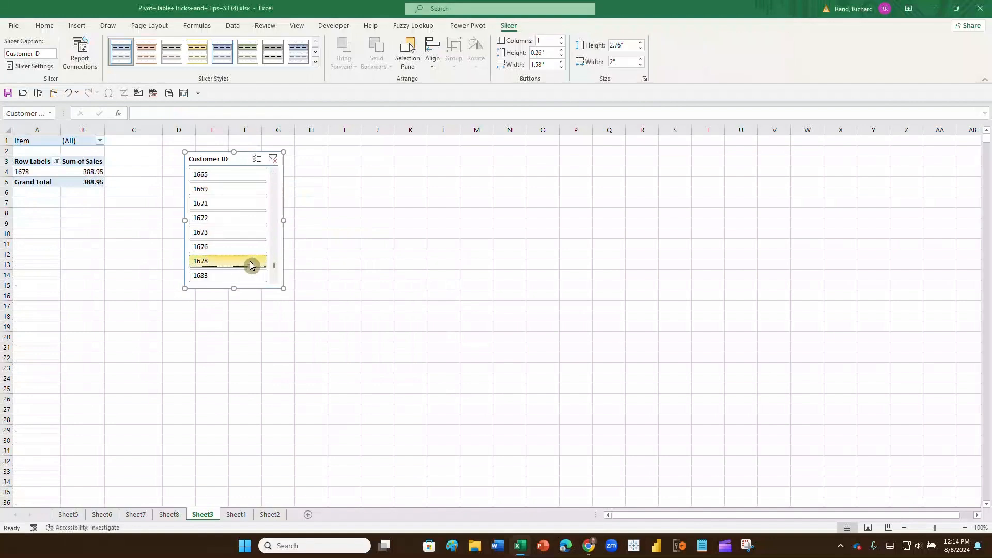
double_click(91, 172)
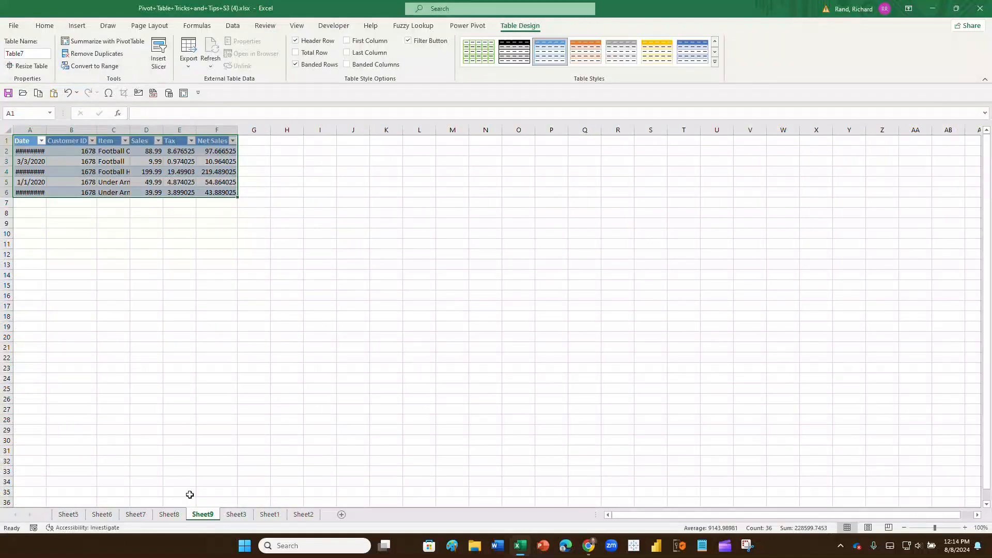
- Return to Sheet3, clear the Customer ID slicer's filter and move the slicer slightly closer to the PivotTable
left_click(235, 515)
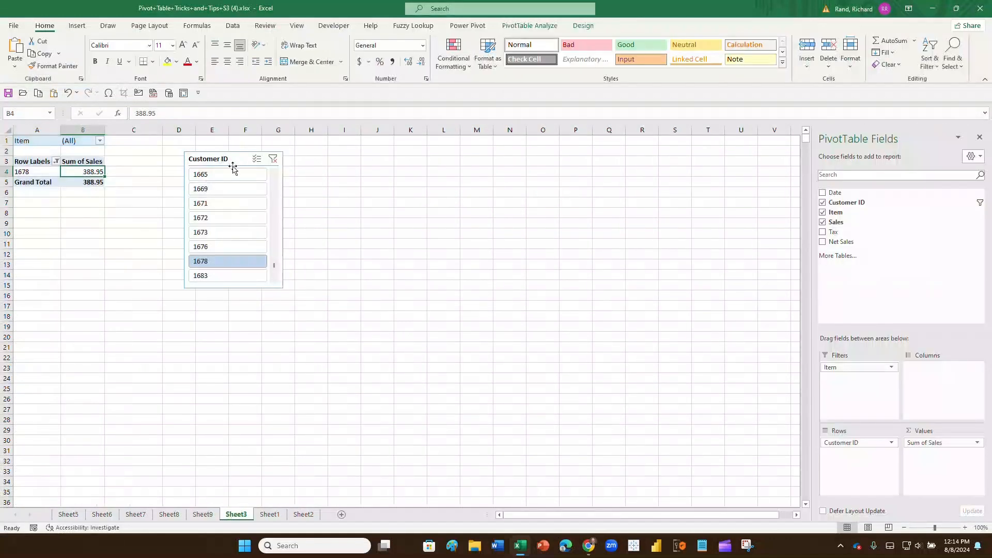
left_click(274, 160)
left_click_drag(234, 164, 220, 157)
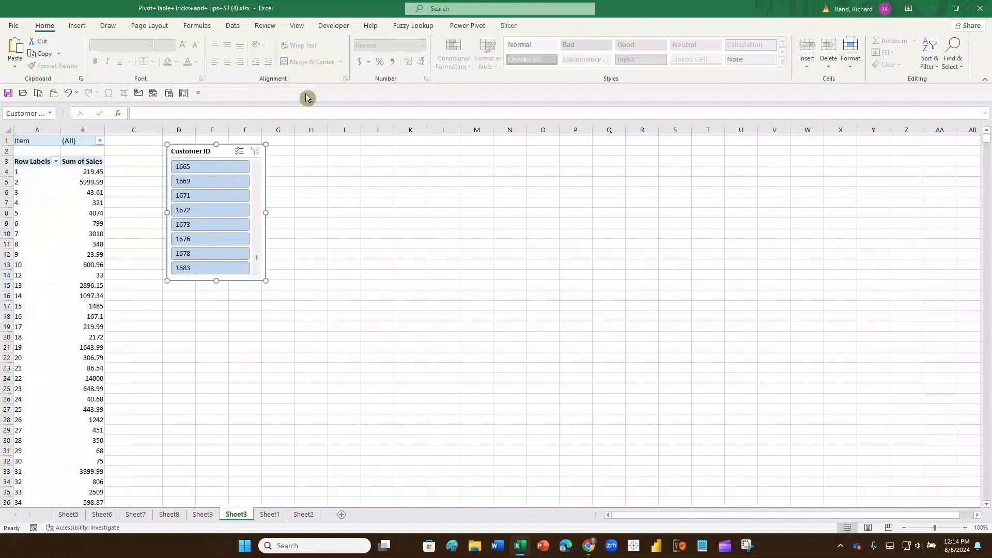
- Insert a timeline for the Date field and place it beside the Customer ID slicer
left_click(53, 203)
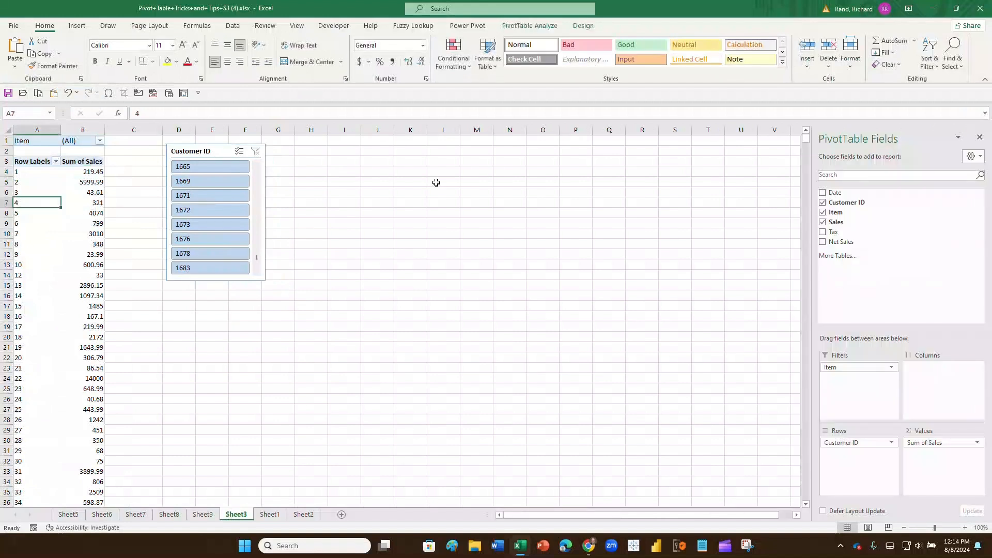
left_click(511, 26)
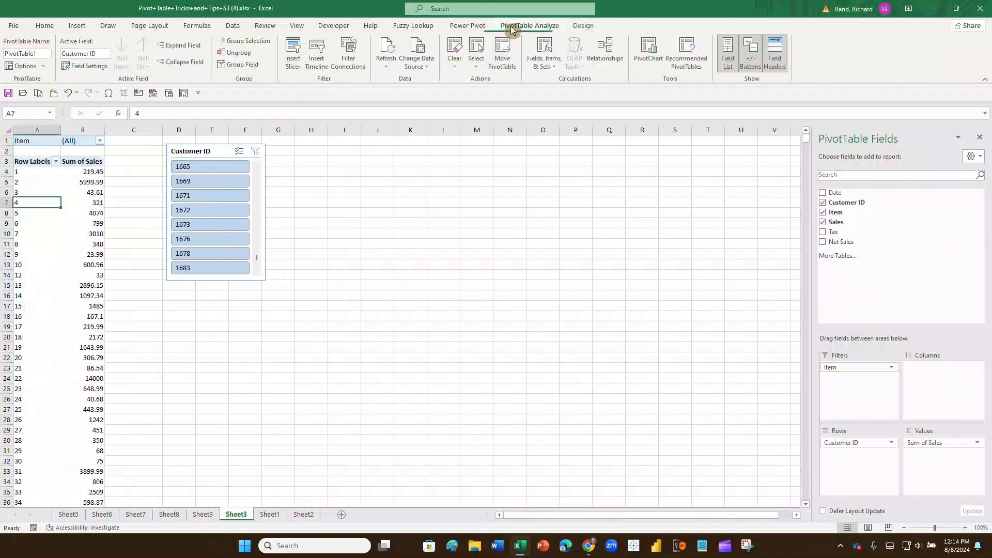
left_click(316, 65)
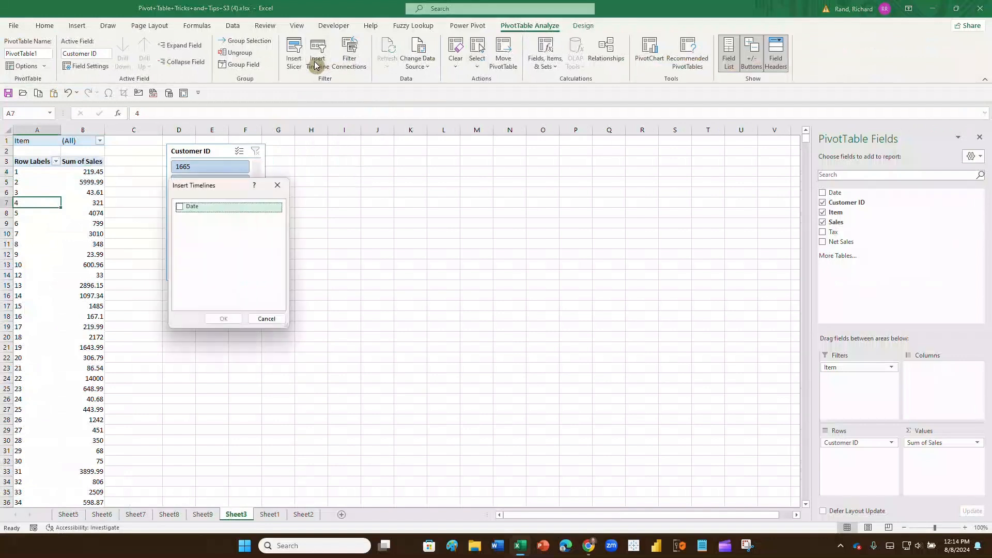
left_click_drag(219, 191, 326, 158)
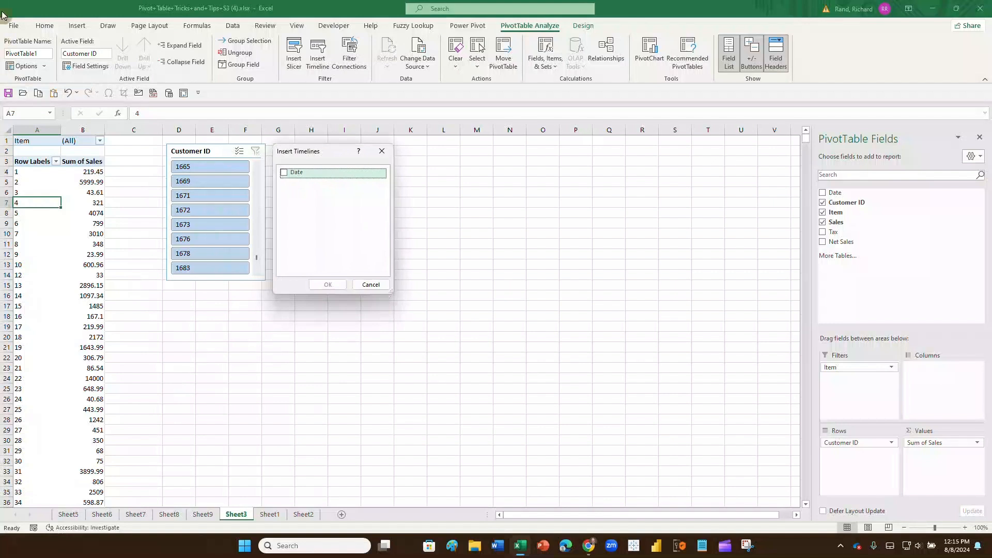
left_click(283, 173)
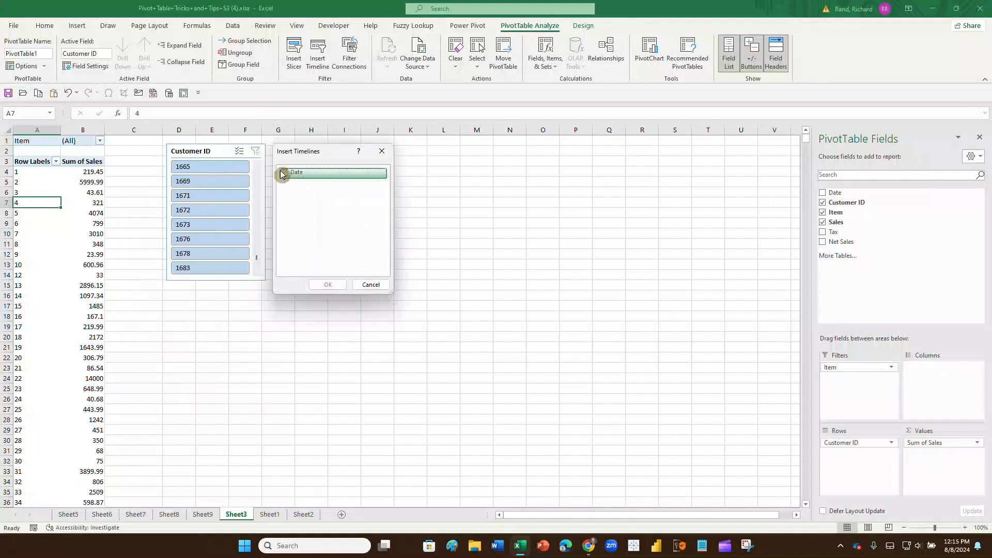
left_click(326, 284)
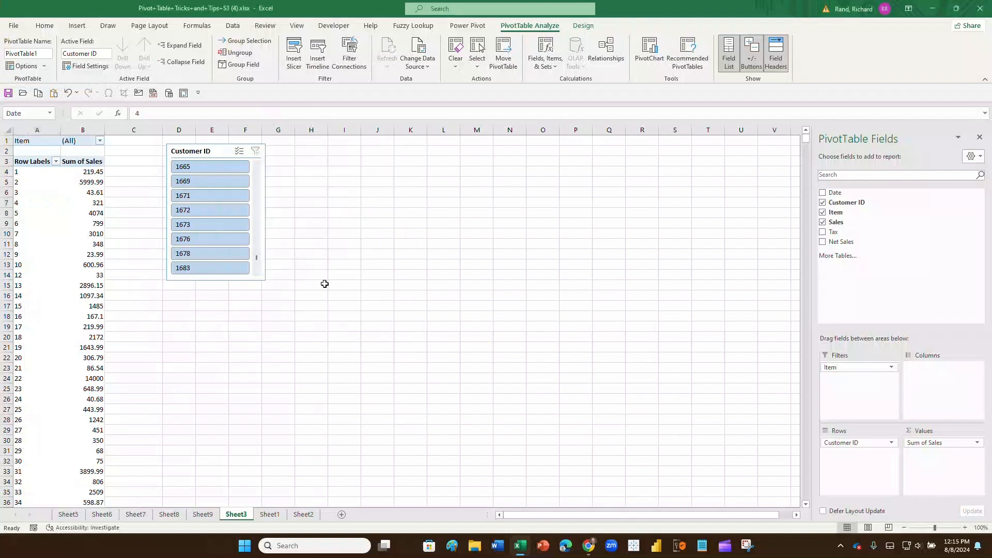
left_click_drag(348, 286, 319, 153)
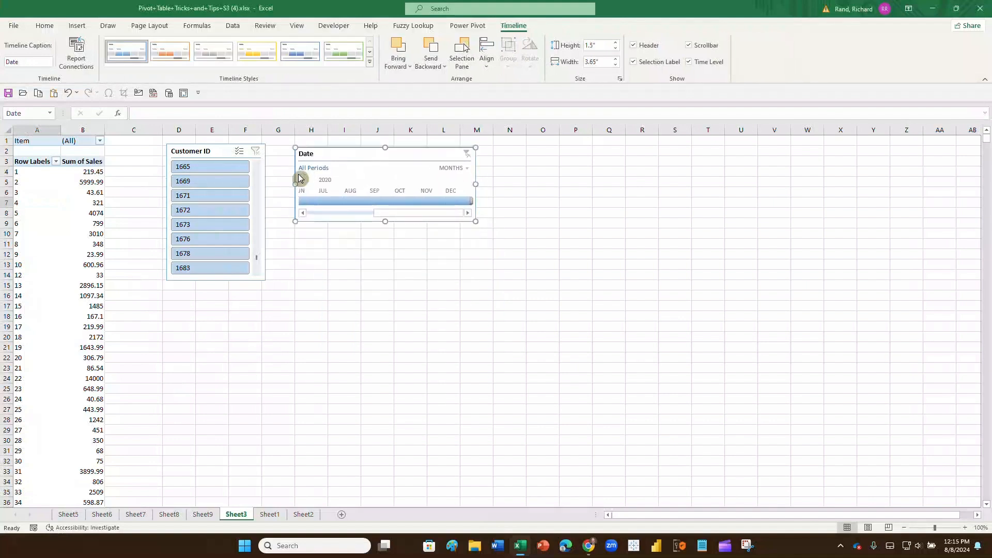
- Filter the Date timeline to the first and second quarters of 2020 and the slicer to the second customer in view
left_click(466, 201)
left_click_drag(455, 200, 332, 203)
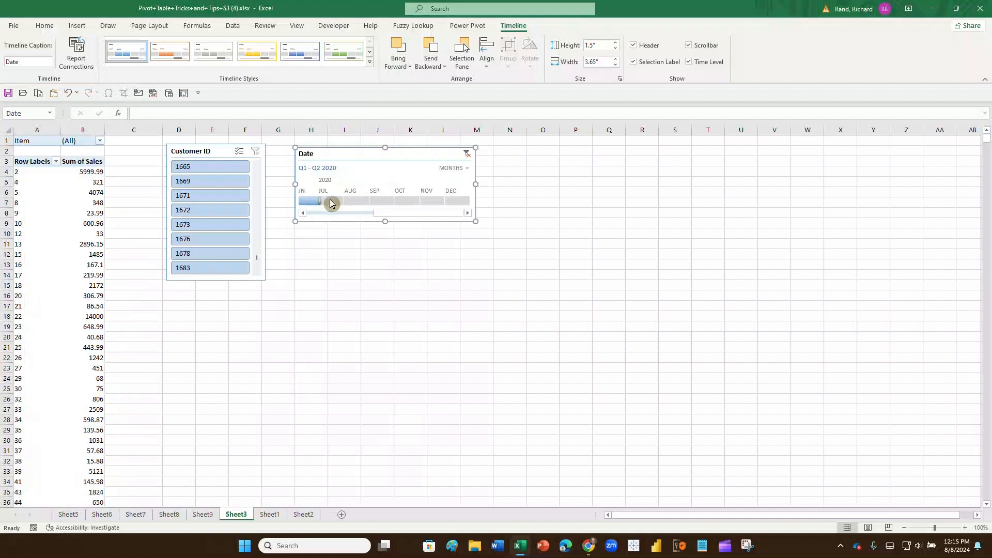
left_click(203, 183)
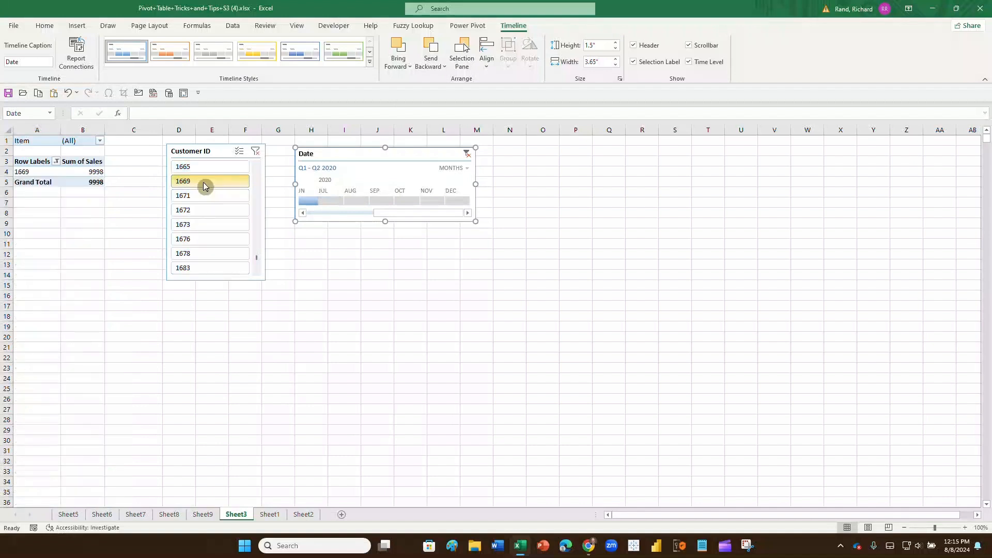
- Step the Date timeline through single months of 2020, from June to December, for the selected customer
left_click(326, 202)
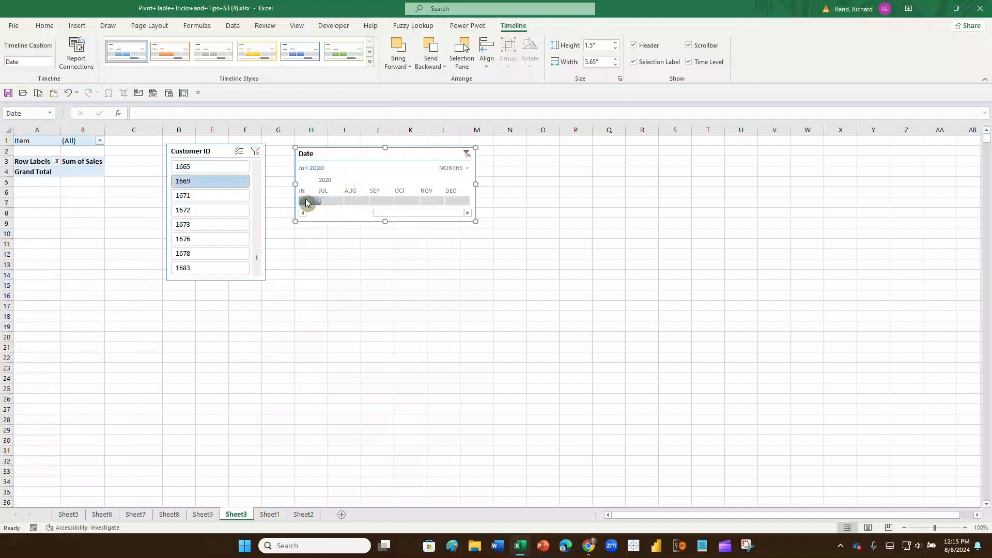
left_click(359, 202)
left_click(380, 201)
left_click(409, 202)
left_click(438, 202)
left_click(455, 202)
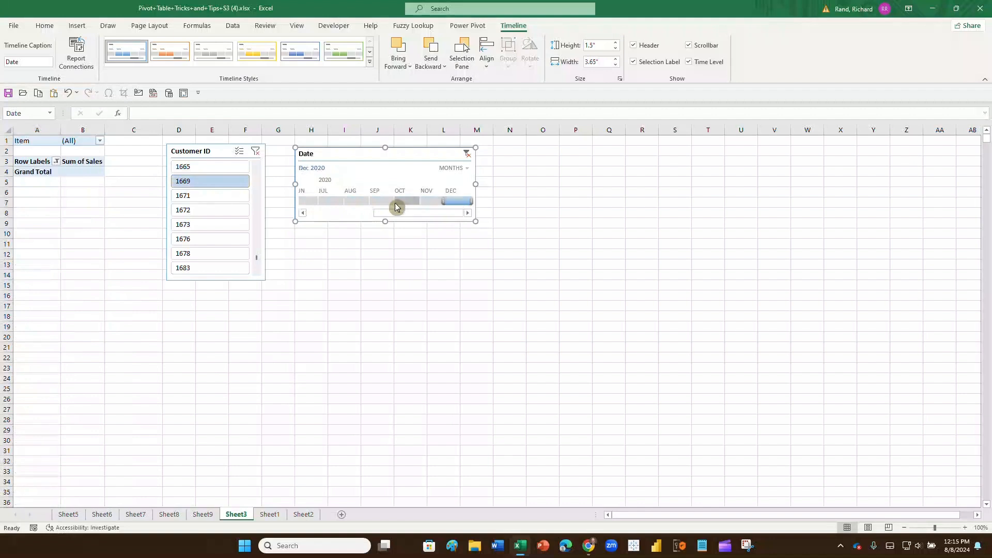
- Filter the Date timeline to February 2020 and widen it to 8.54 inches so that the whole year fits
left_click(302, 214)
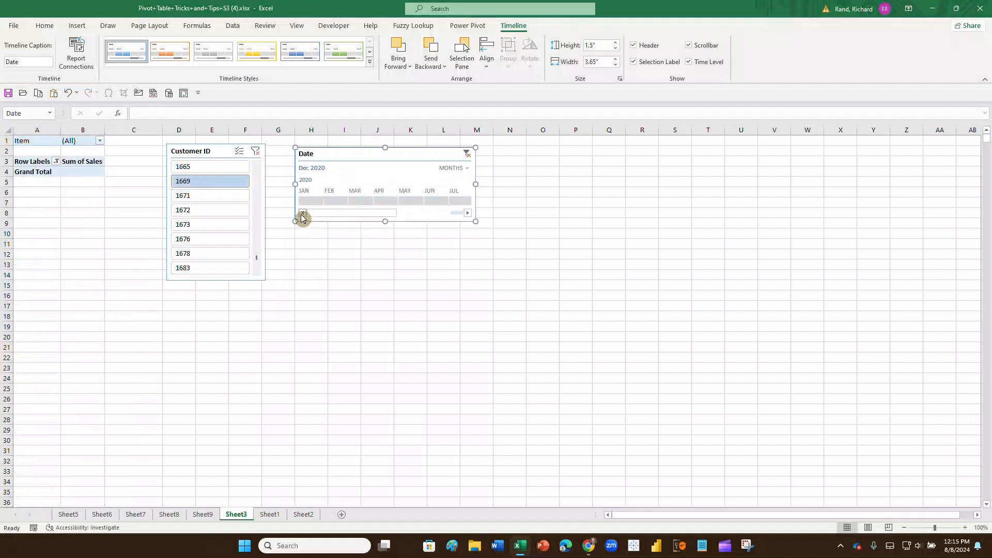
left_click(333, 201)
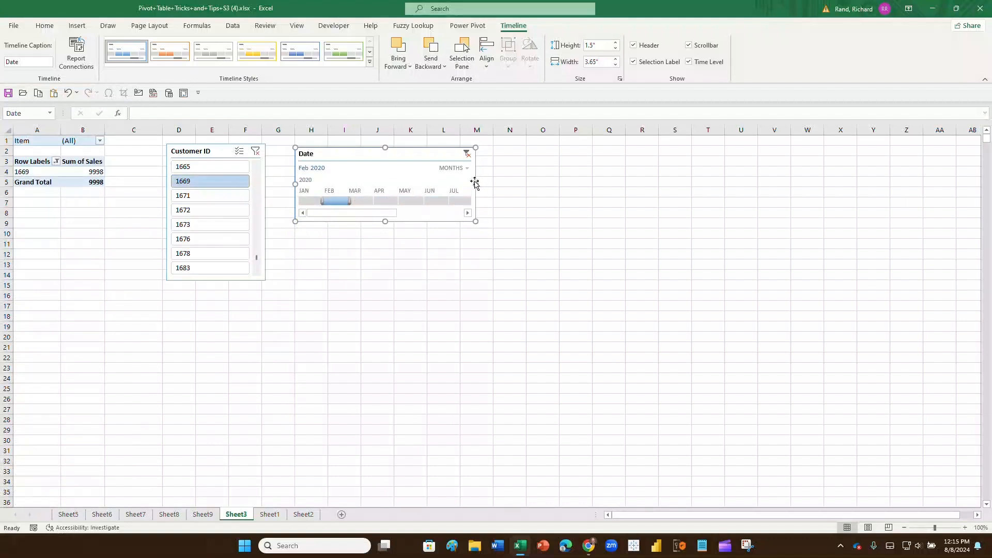
left_click_drag(477, 180, 721, 195)
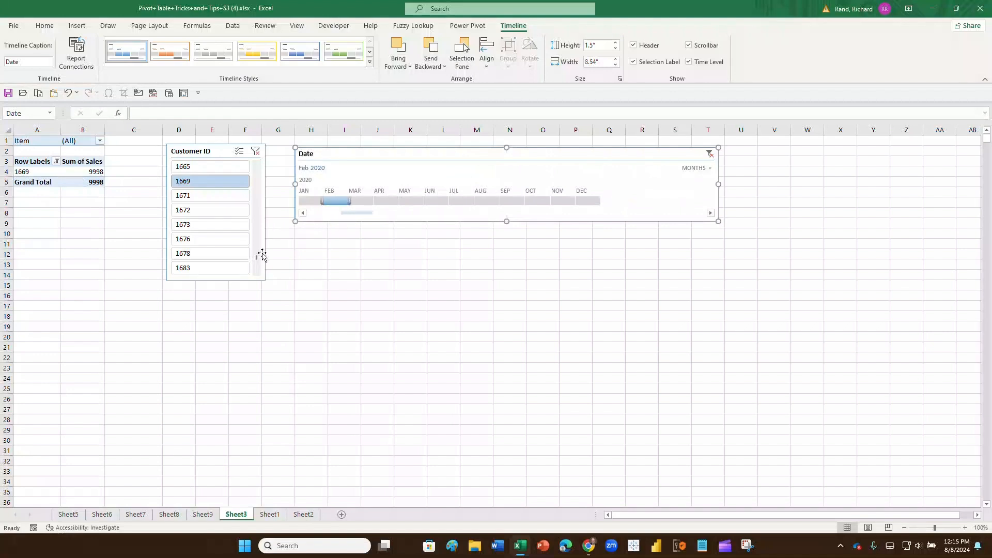
- Filter the Customer ID slicer to a single customer near the beginning of its list
left_click_drag(257, 256, 260, 160)
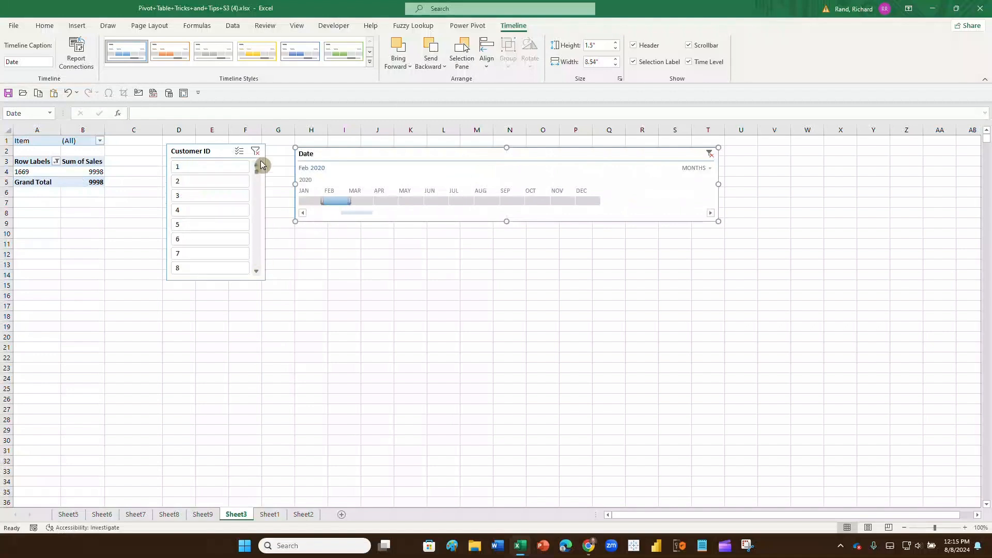
scroll(192, 181, "down", 1)
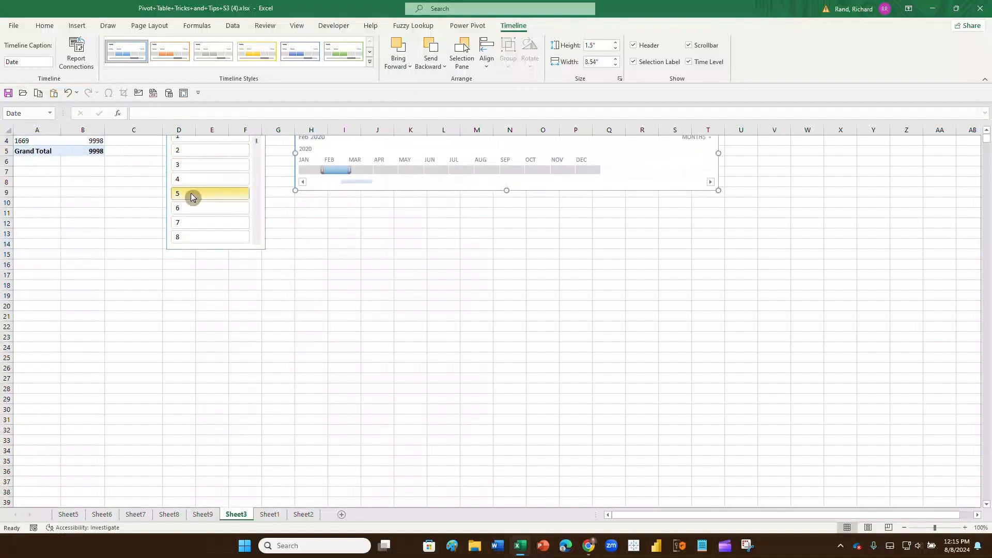
scroll(289, 215, "up", 1)
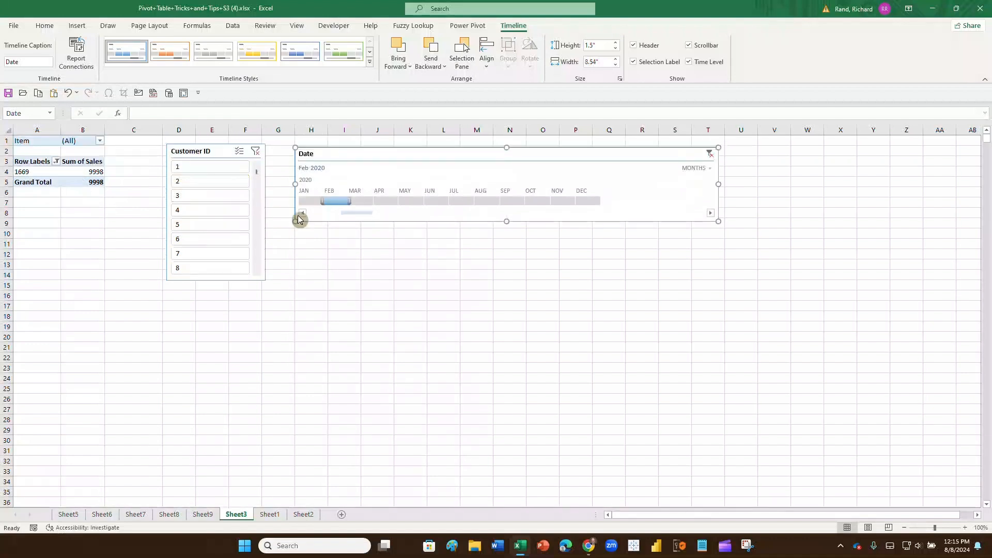
scroll(257, 175, "down", 12)
scroll(241, 173, "up", 2)
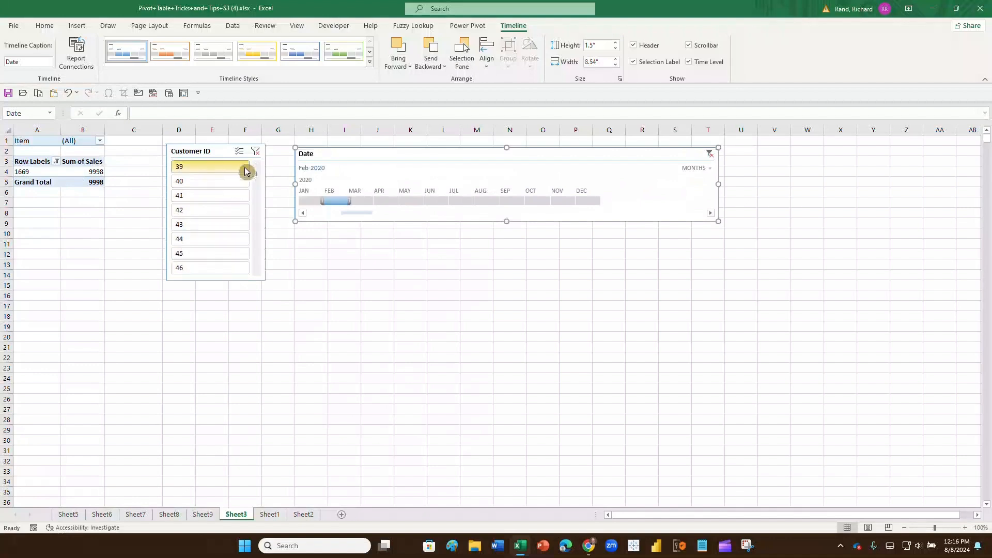
scroll(257, 168, "up", 3)
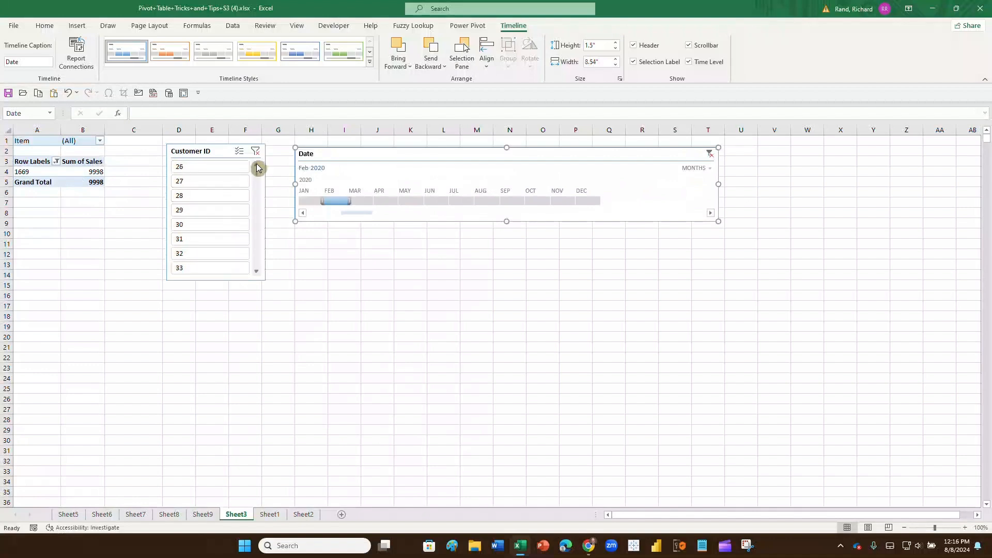
scroll(257, 167, "up", 2)
scroll(257, 167, "up", 2)
left_click(225, 169)
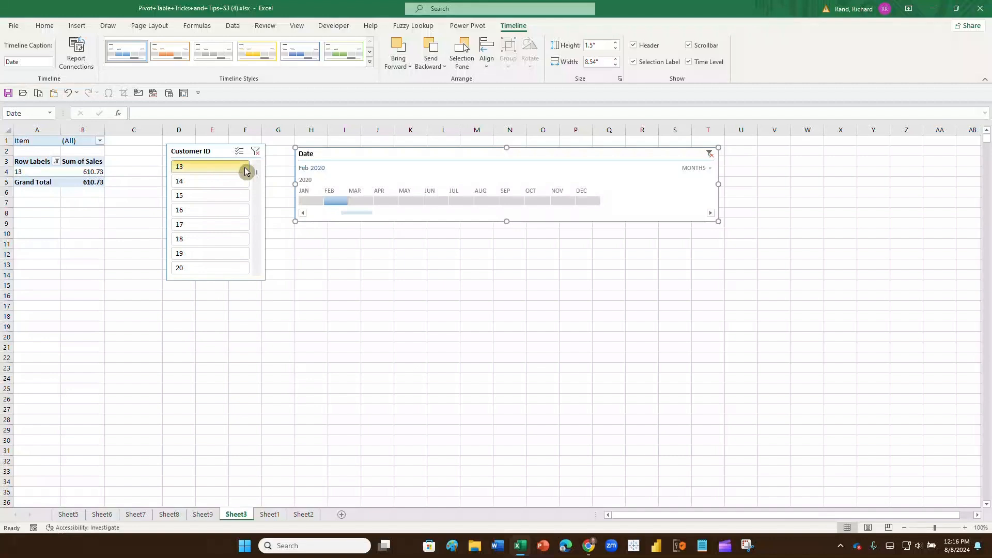
- Filter by each of the next four customers in the slicer one at a time, and return to the first one in view
left_click(226, 181)
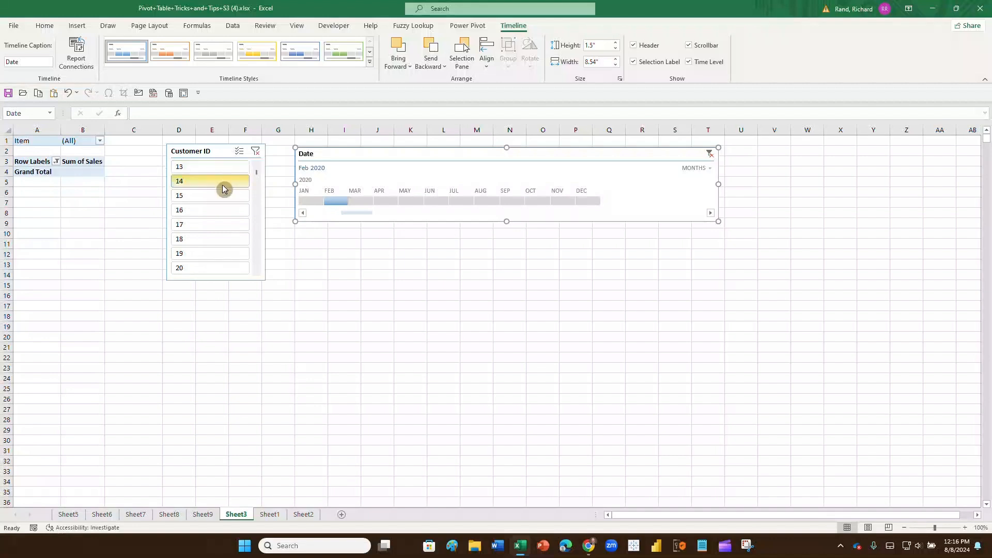
left_click(222, 195)
left_click(214, 209)
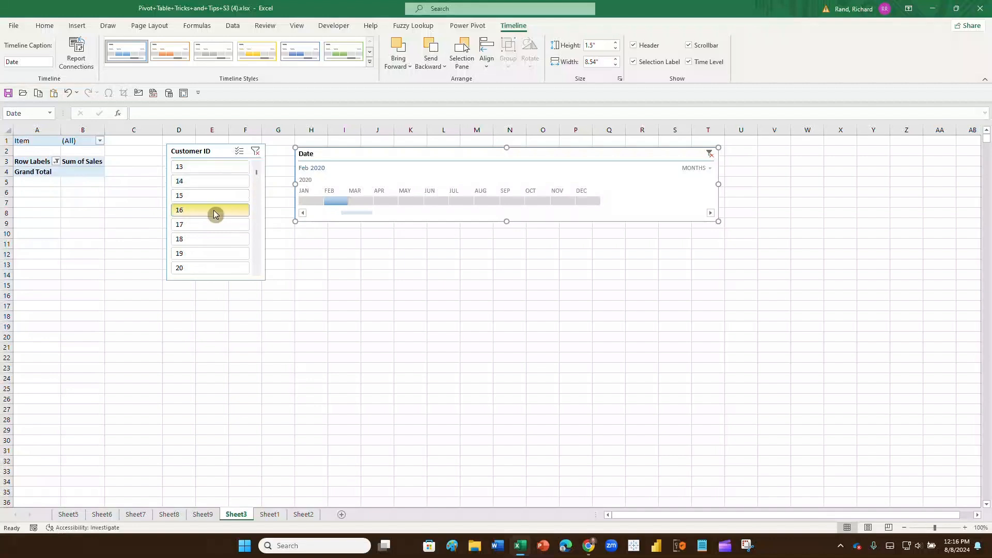
left_click(212, 223)
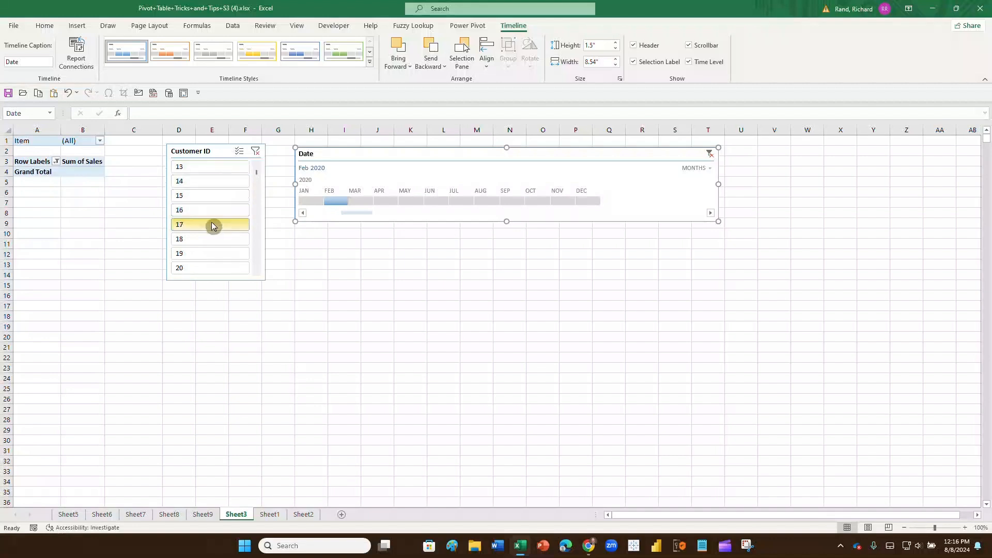
left_click(206, 185)
left_click(203, 167)
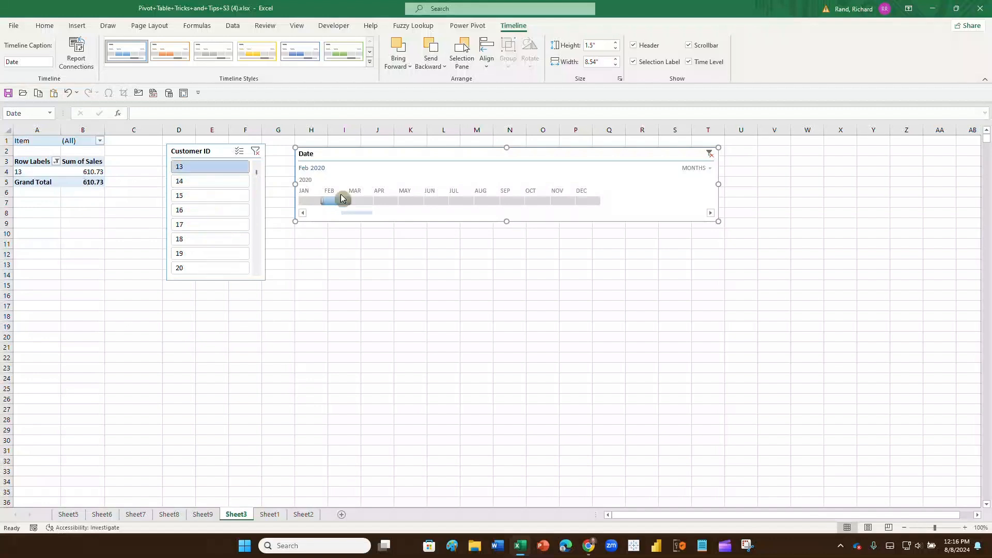
- Filter that customer's sales by January, February and March 2020 one month at a time, and go back to January
left_click(308, 200)
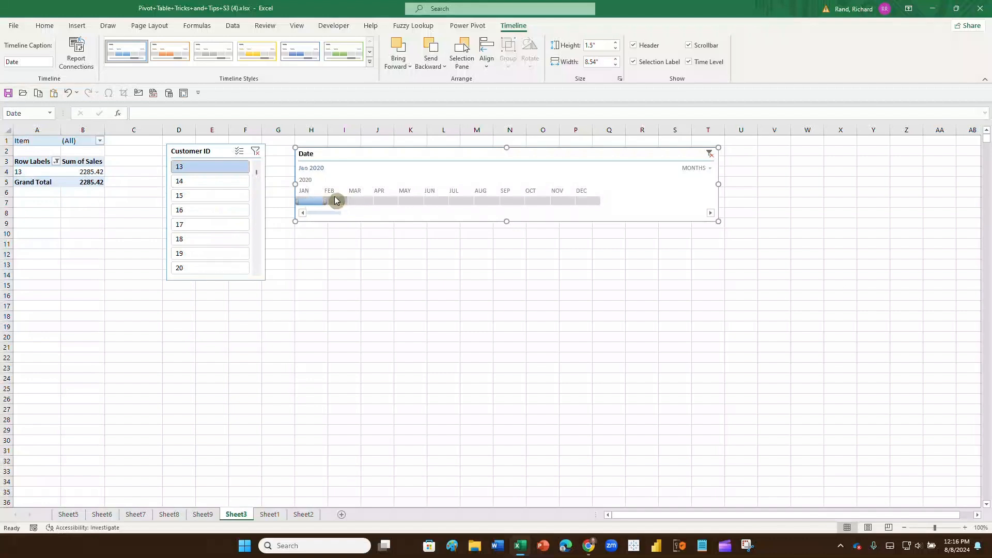
left_click(336, 199)
left_click(355, 202)
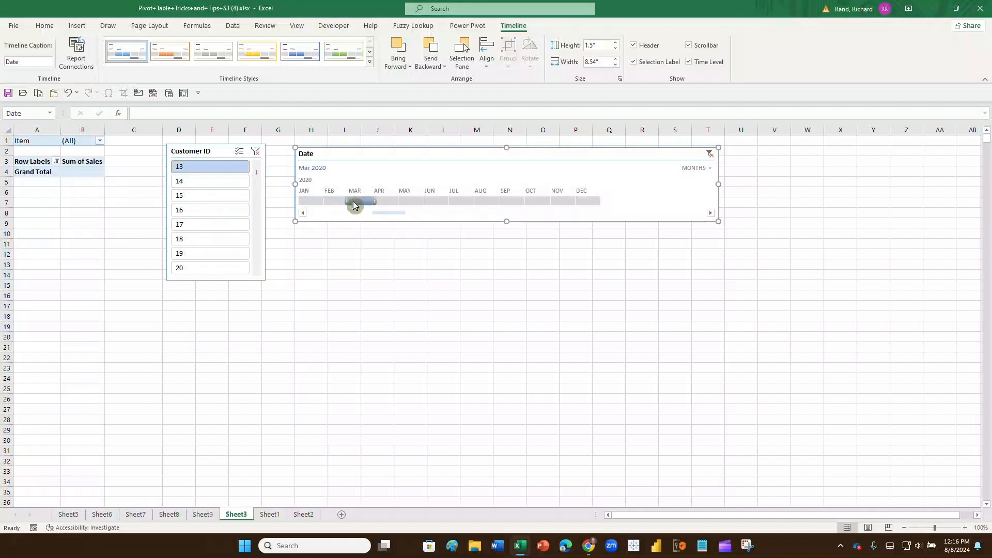
left_click(331, 202)
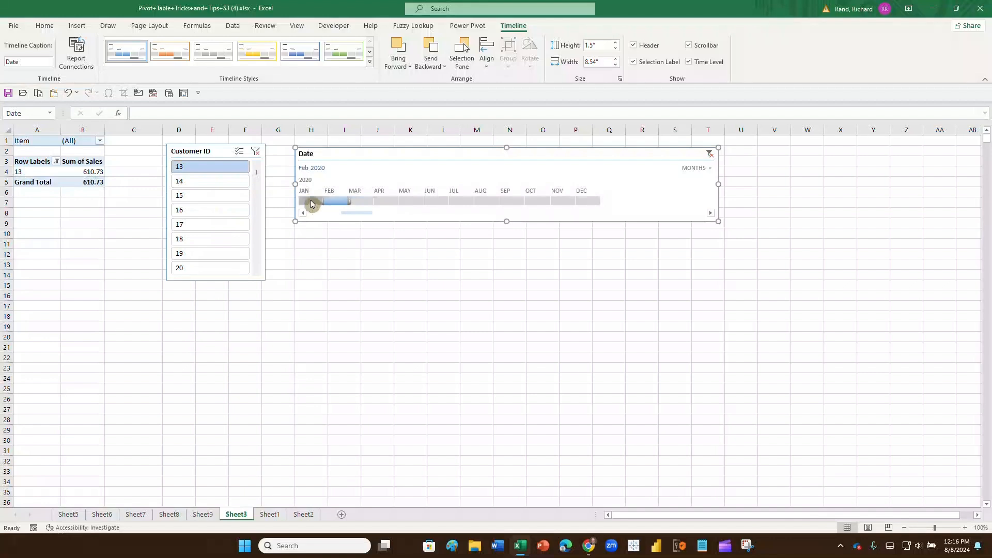
left_click(311, 201)
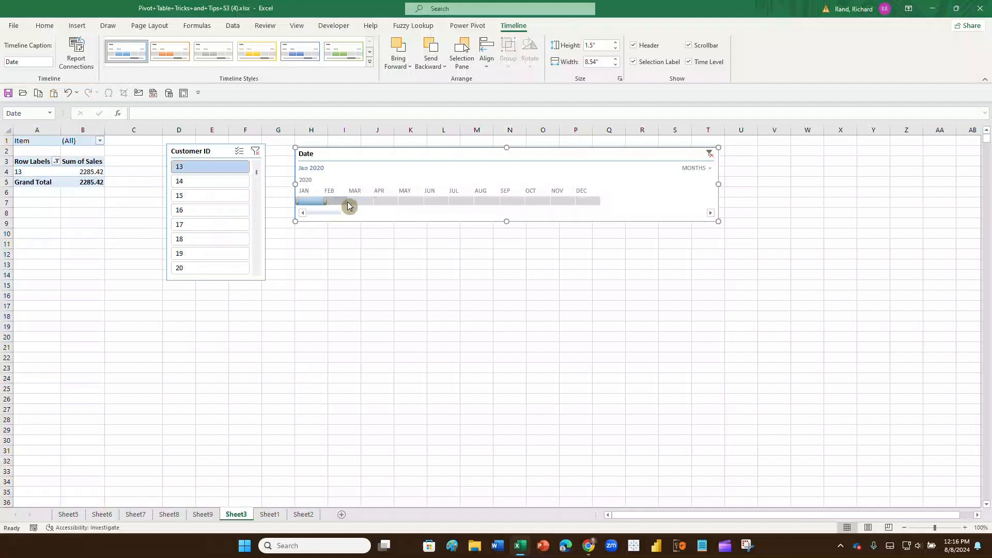
- Filter the Date timeline to the range June to November 2020 and narrow the timeline to 6.65 inches wide
left_click(365, 202)
left_click_drag(385, 206, 423, 197)
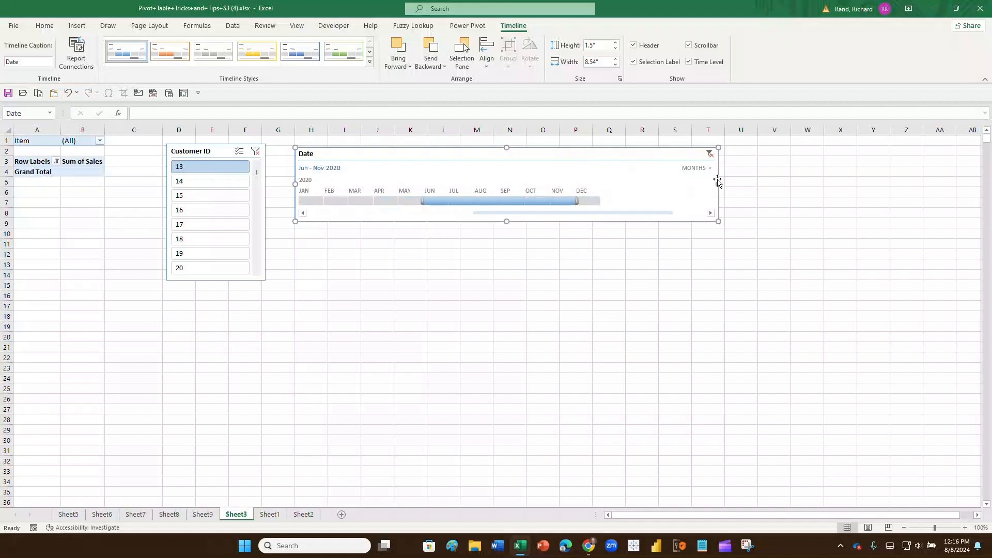
left_click_drag(717, 183, 624, 183)
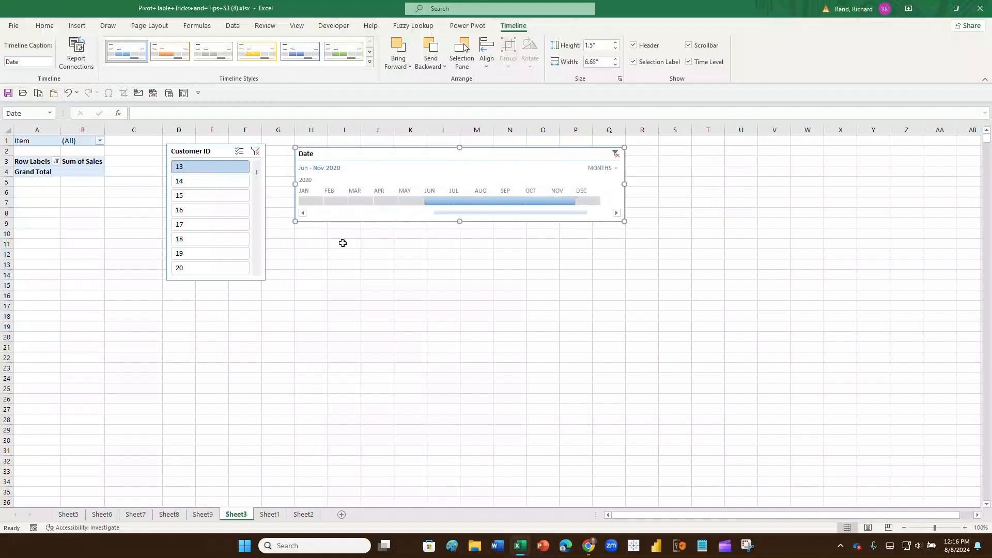
- Clear the filters of both the Customer ID slicer and the Date timeline
left_click(256, 151)
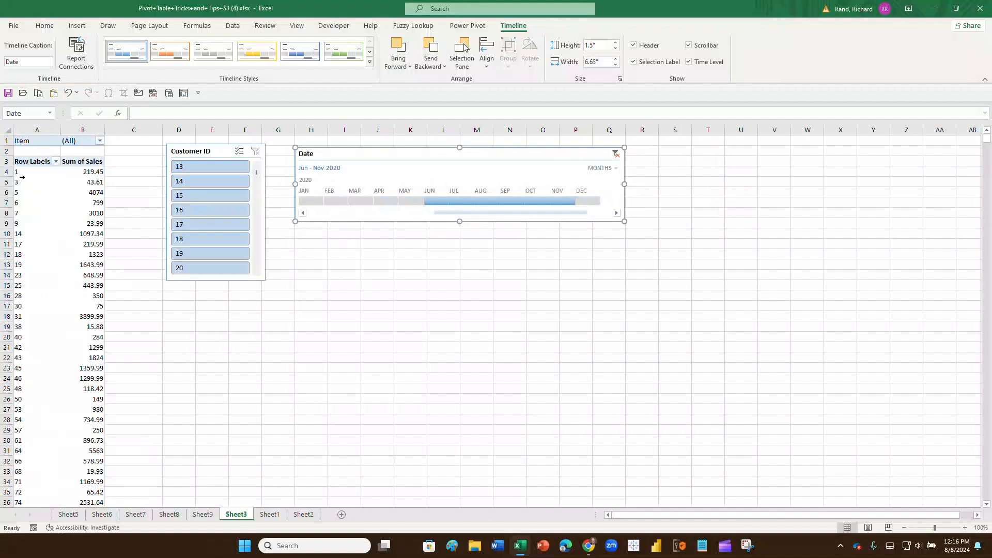
left_click(615, 153)
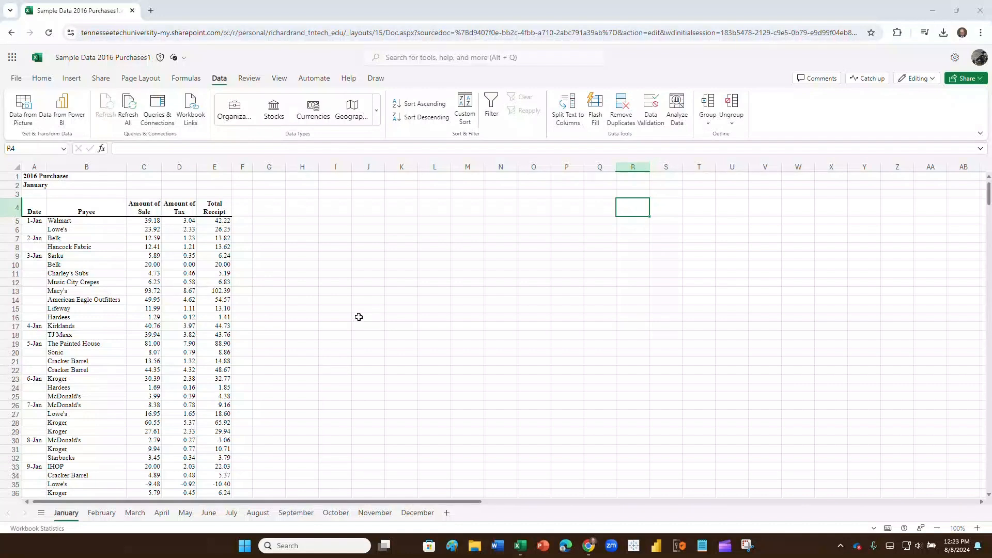
- Select the January purchases table in A4:E102, headers included, and run Analyze Data on it
key("super+plus")
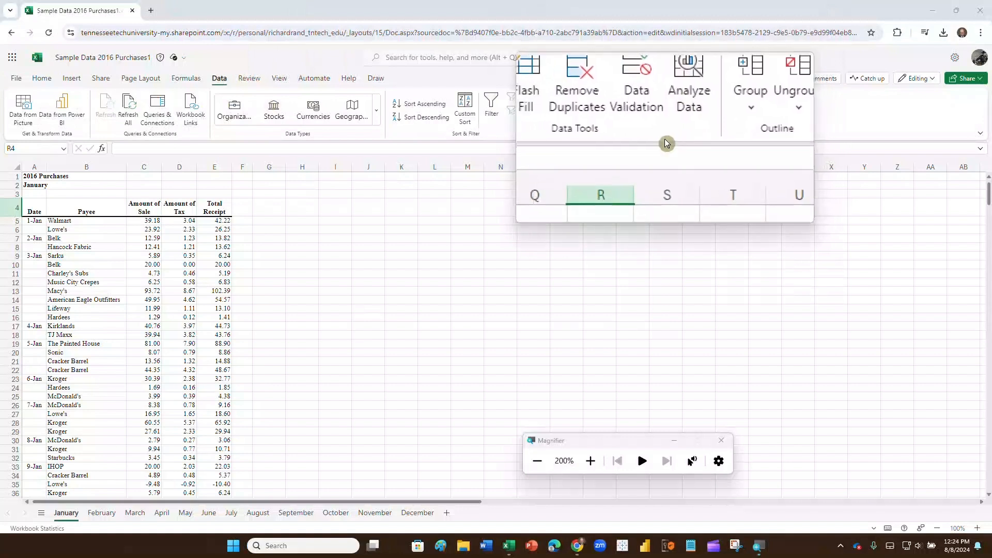
key("super+Escape")
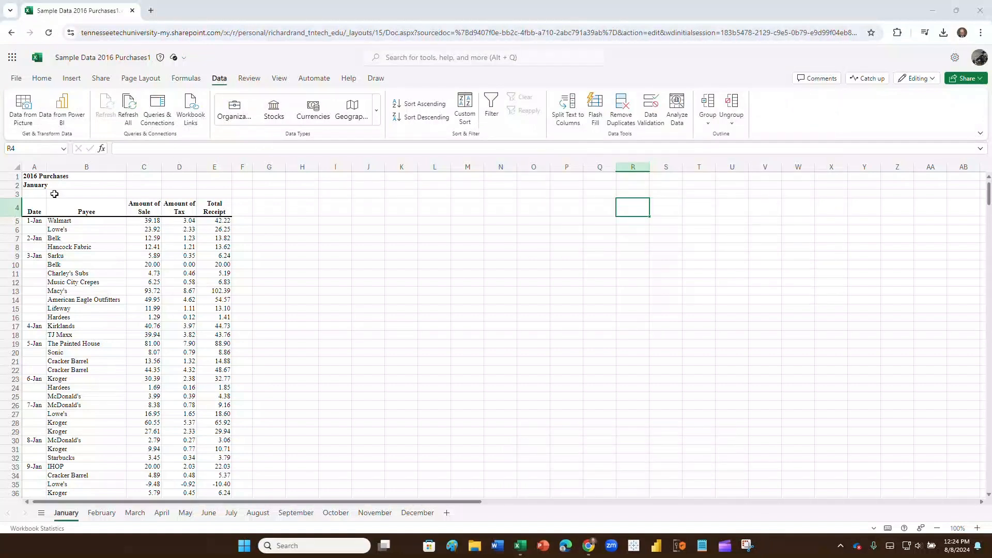
left_click_drag(30, 207, 206, 399)
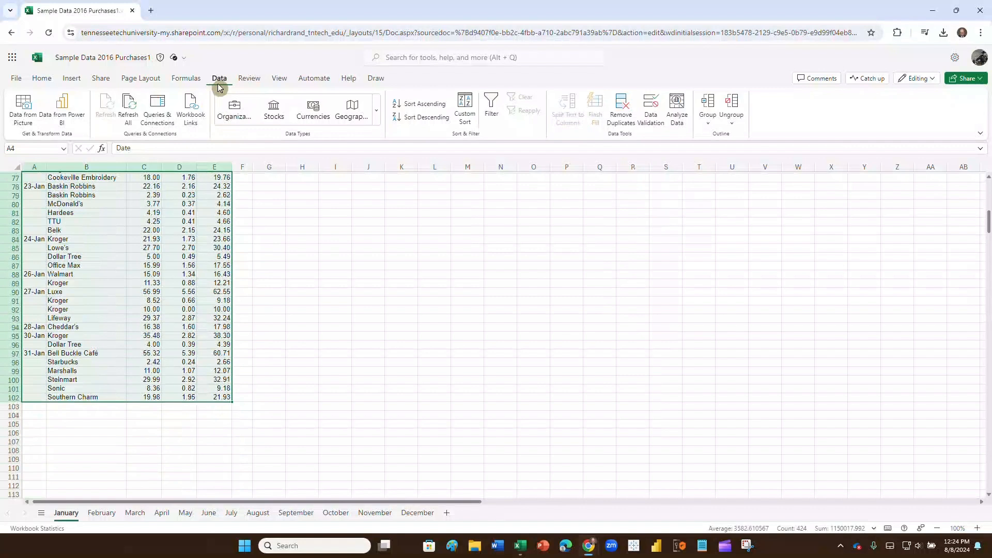
left_click(676, 106)
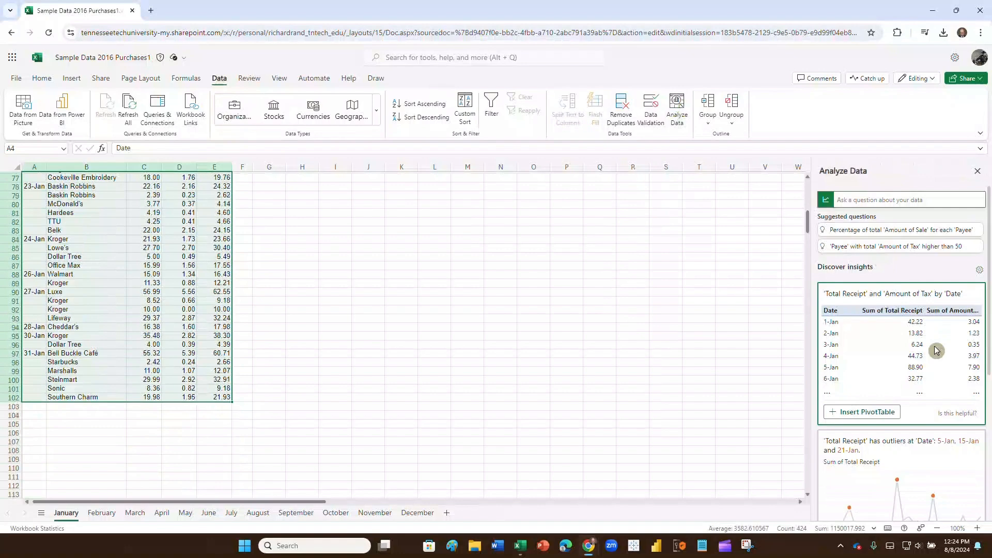
- Magnify the screen to 200%, expand the Analyze Data insights to show all results, and examine the suggested charts and correlations
scroll(935, 346, "down", 3)
scroll(935, 347, "down", 4)
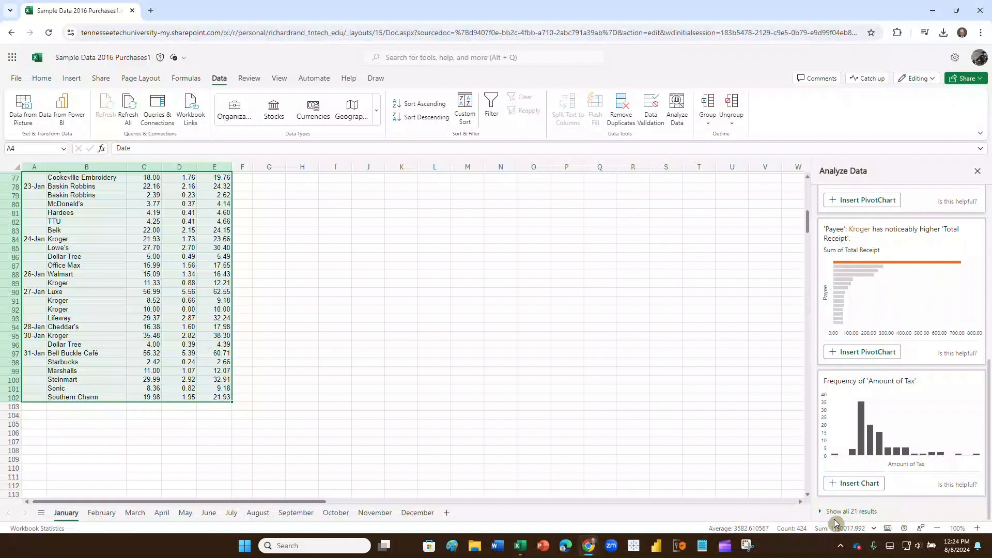
key("super+plus")
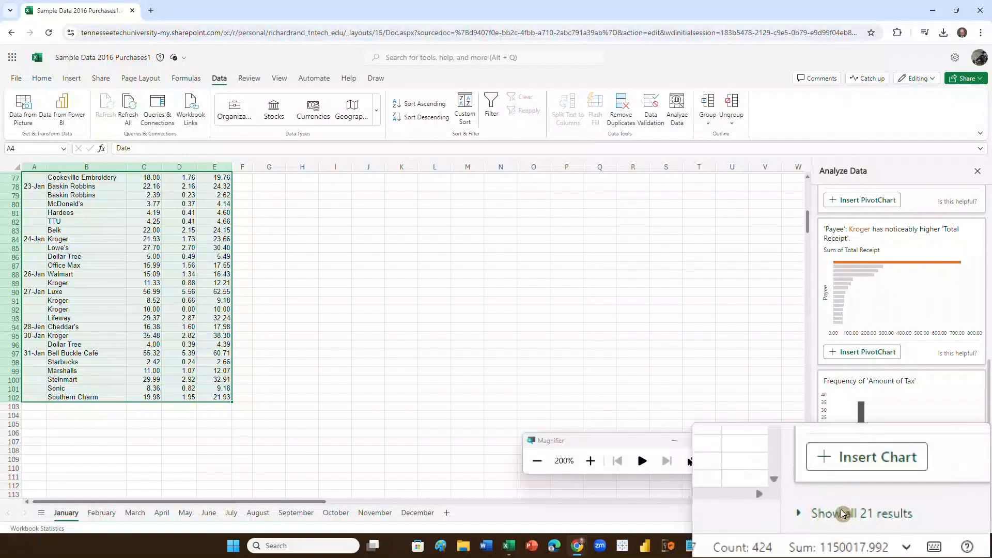
left_click(842, 513)
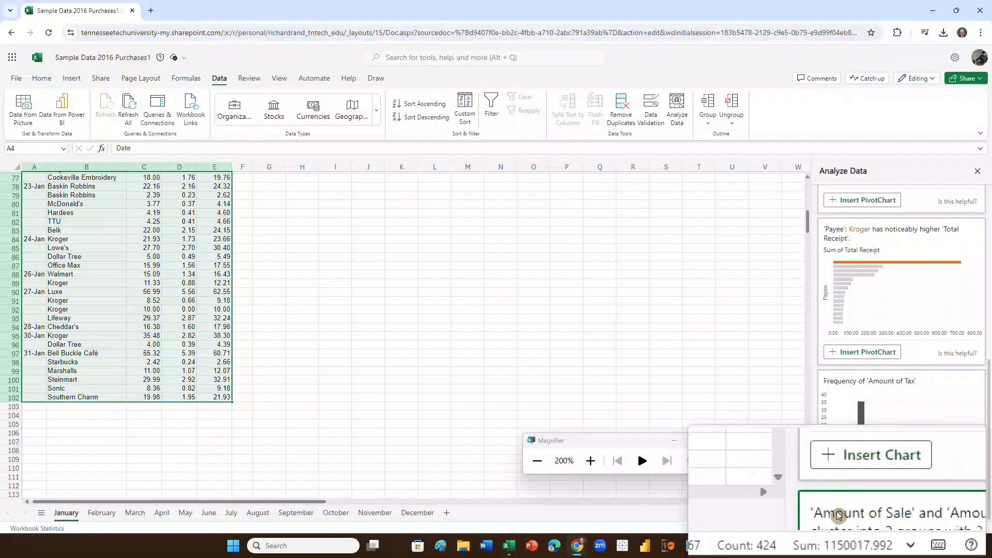
scroll(878, 451, "down", 3)
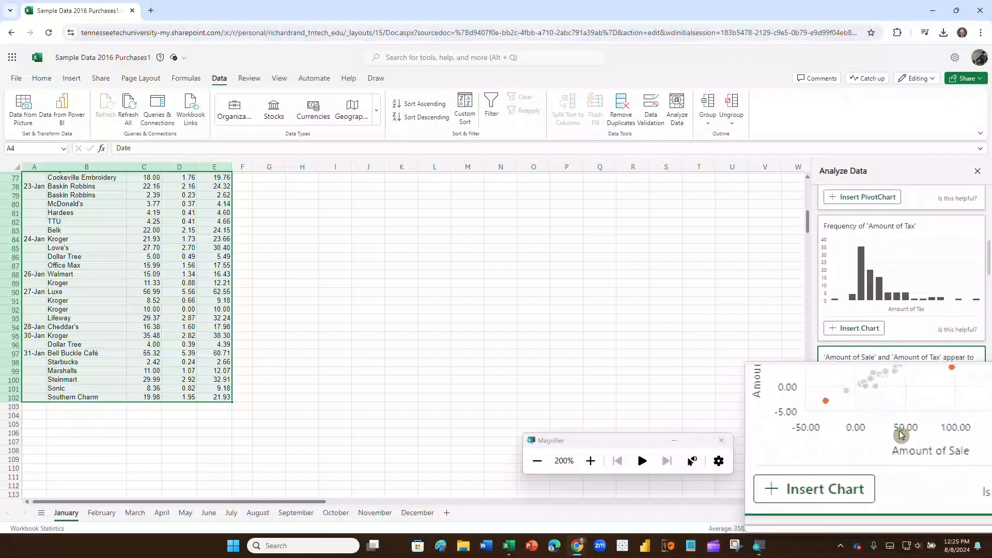
scroll(900, 416, "down", 5)
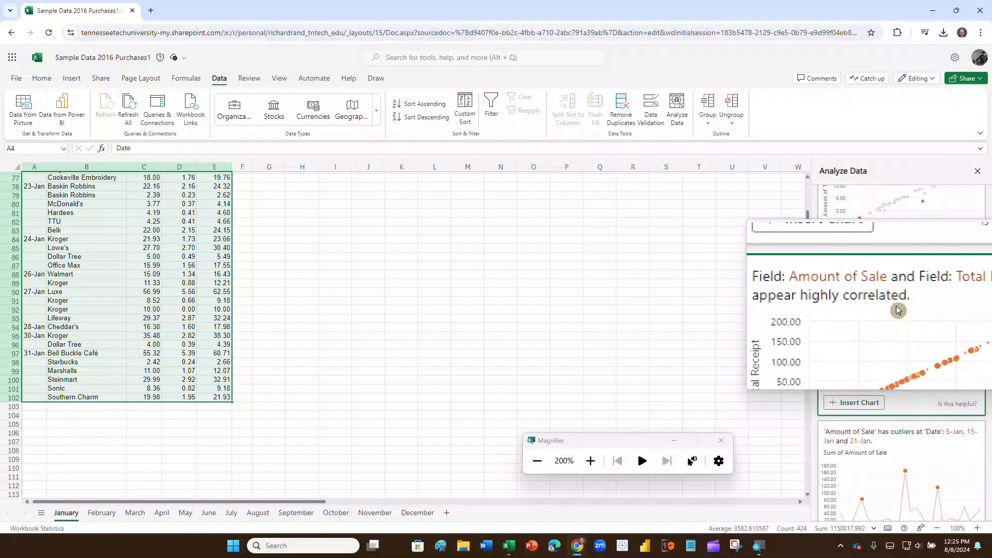
scroll(899, 320, "down", 3)
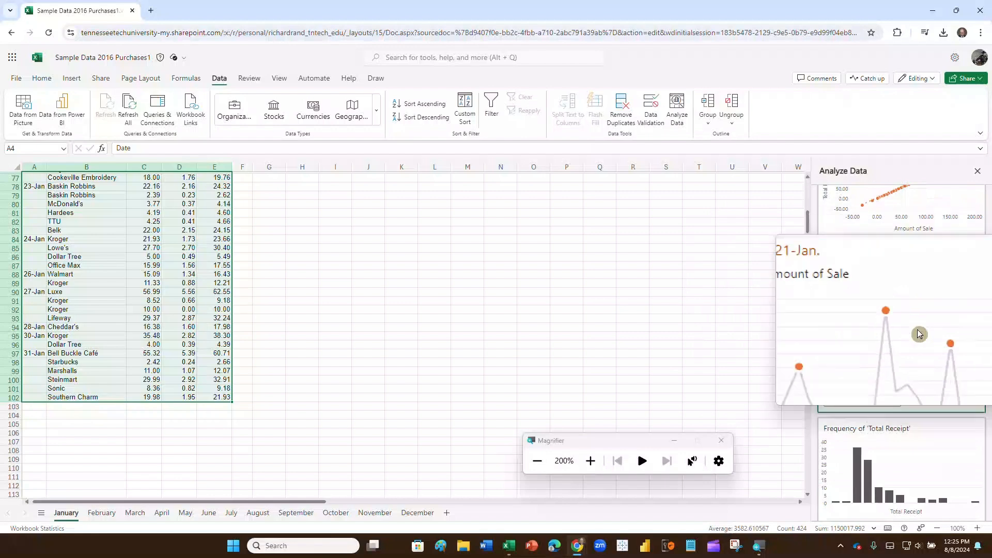
- Examine the remaining Analyze Data insights for the January purchases and turn off the screen magnifier
scroll(876, 365, "down", 5)
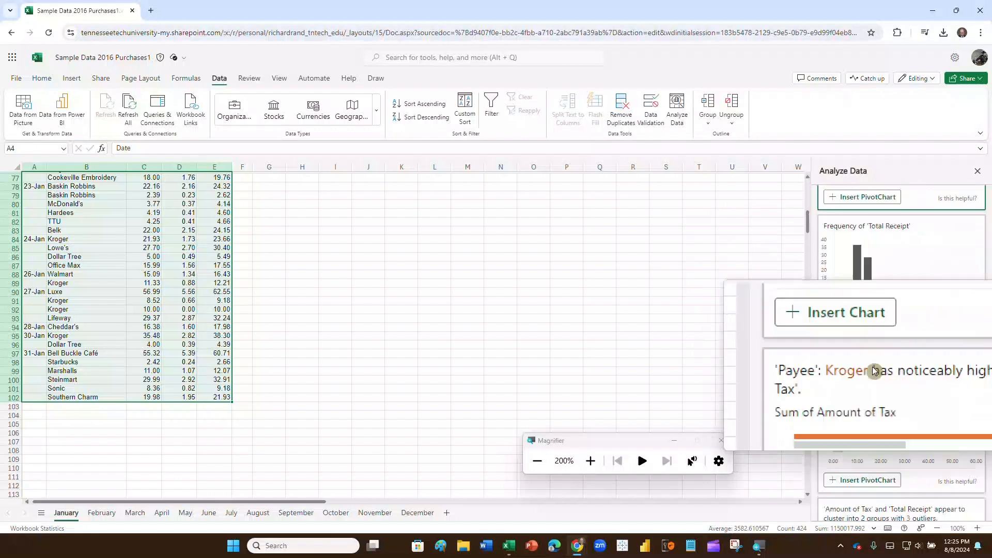
scroll(881, 373, "up", 6)
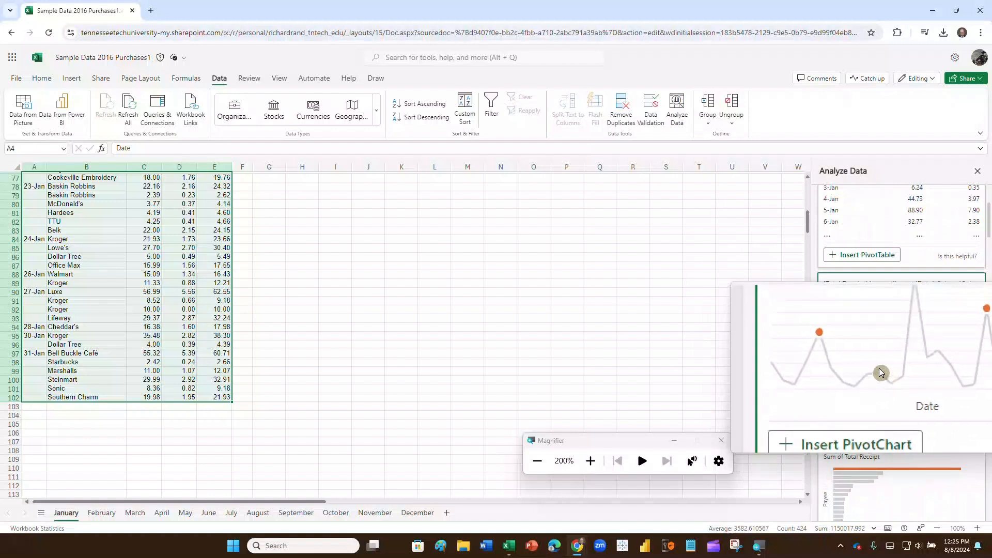
key("super+Escape")
scroll(904, 355, "down", 2)
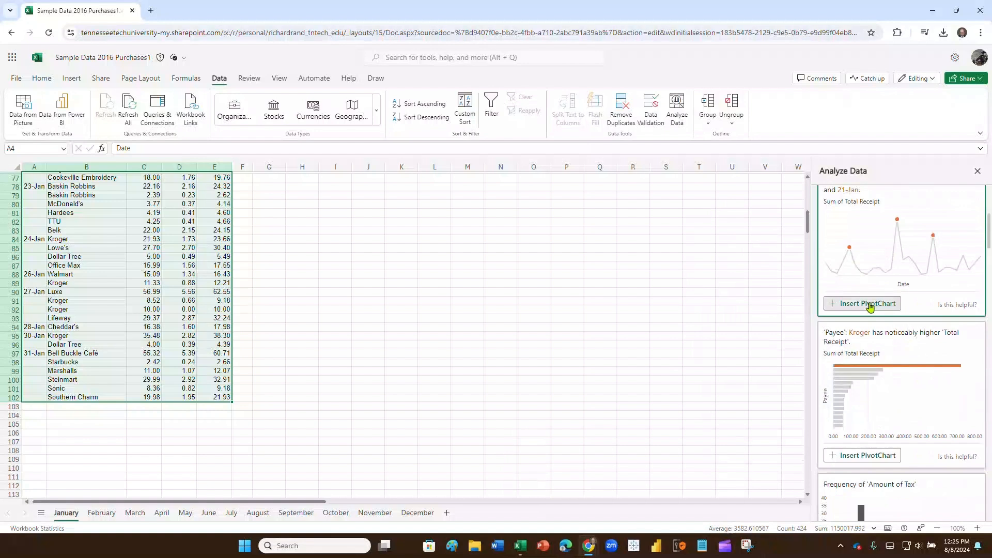
scroll(870, 307, "up", 4)
scroll(870, 307, "up", 1)
scroll(870, 307, "down", 1)
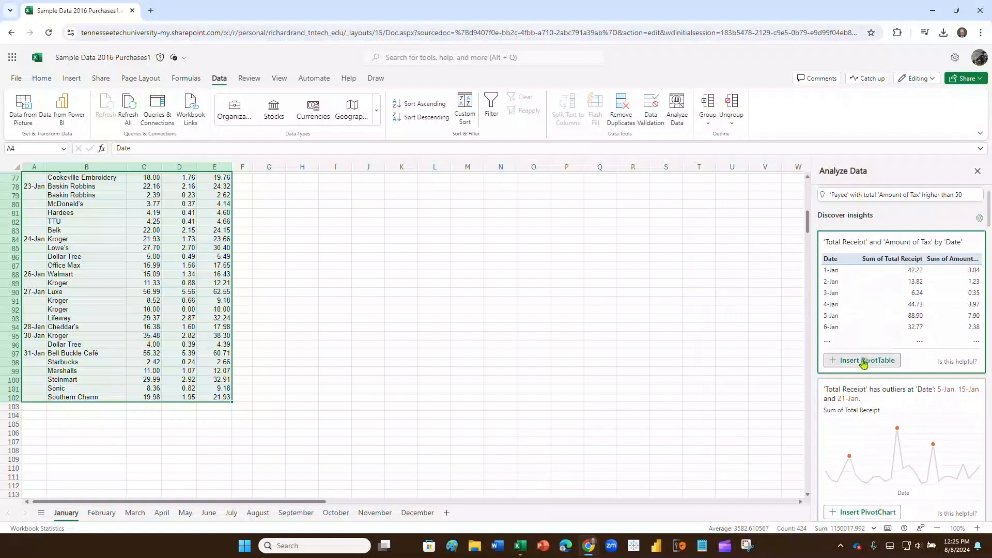
scroll(882, 304, "up", 1)
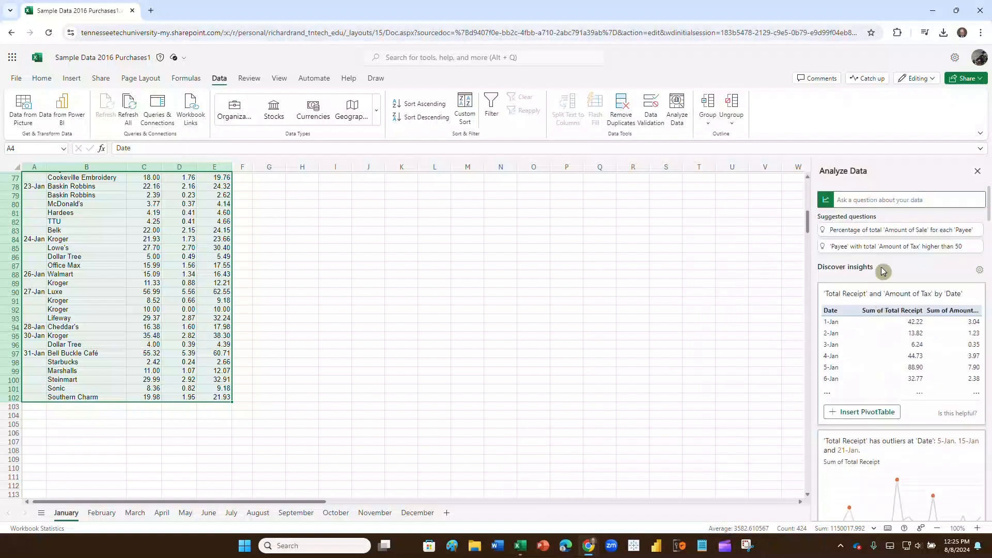
- Ask Analyze Data the question "sales for Baskin Robbins"
left_click(838, 199)
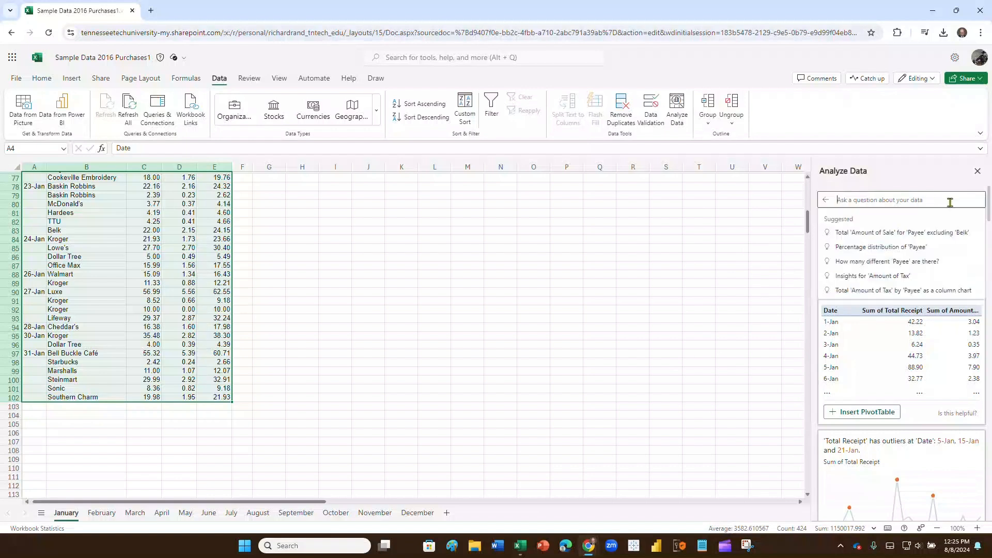
type("sal")
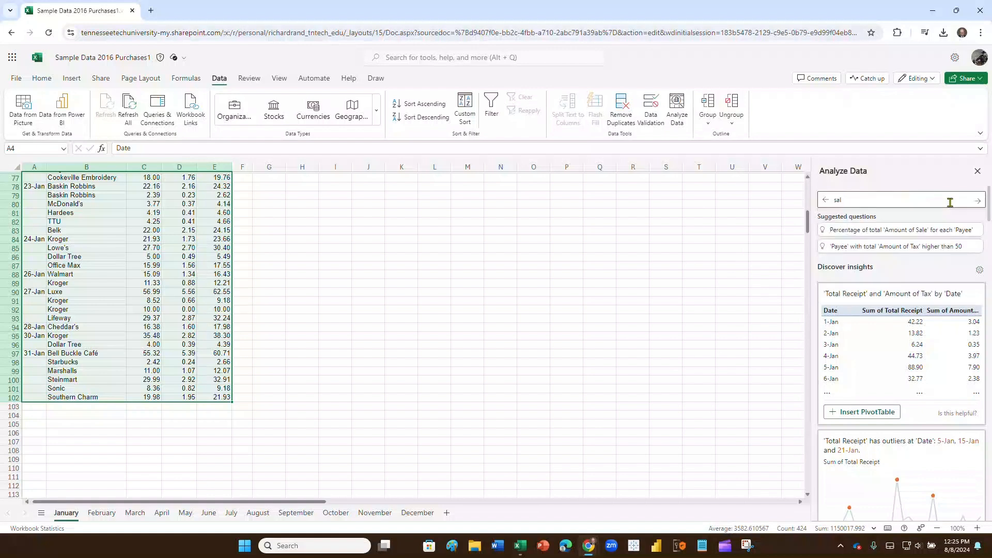
type("es for Baskin Robbins")
key("Return")
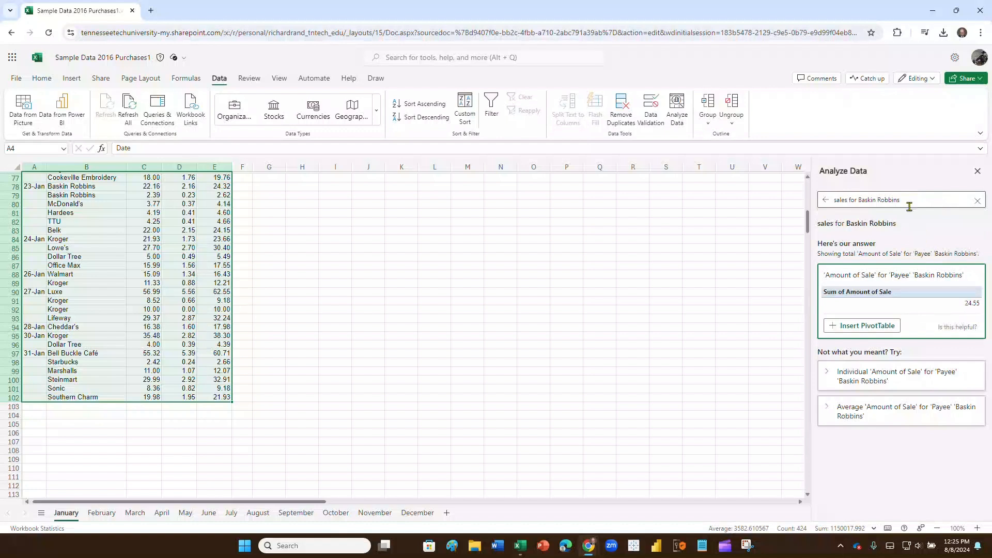
- Change the Analyze Data question to "sales for Kroger", run it, and close Analyze Data
left_click_drag(901, 199, 857, 199)
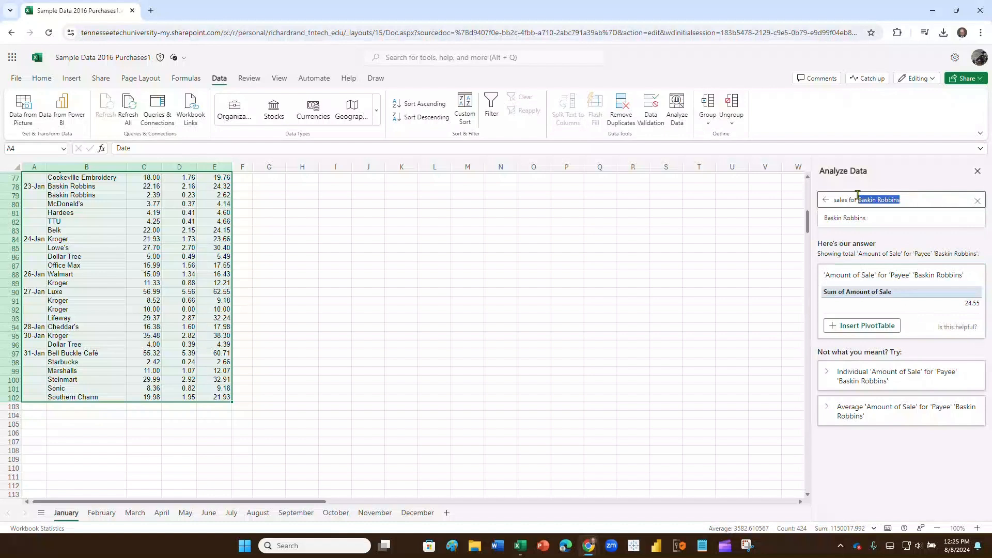
type("Kroger")
key("Return")
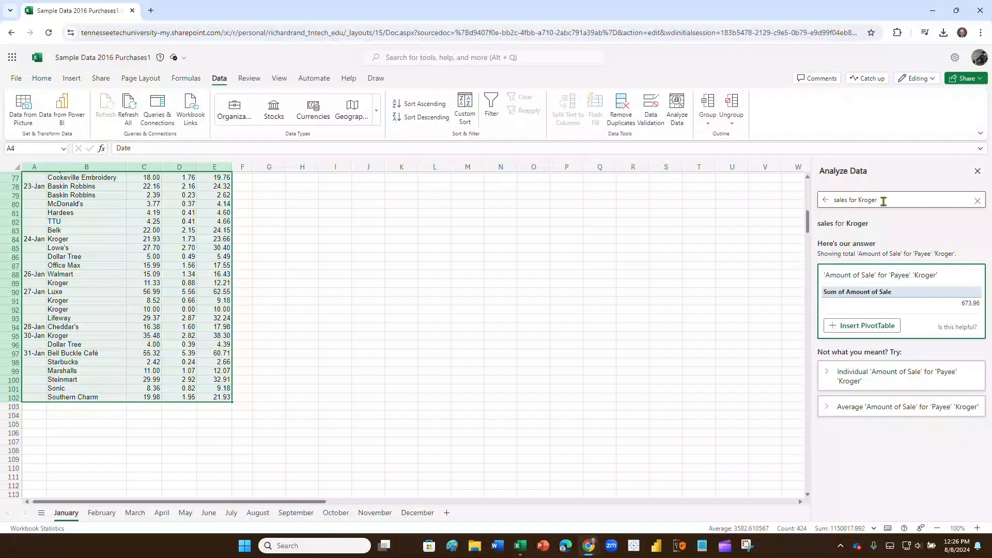
left_click(974, 172)
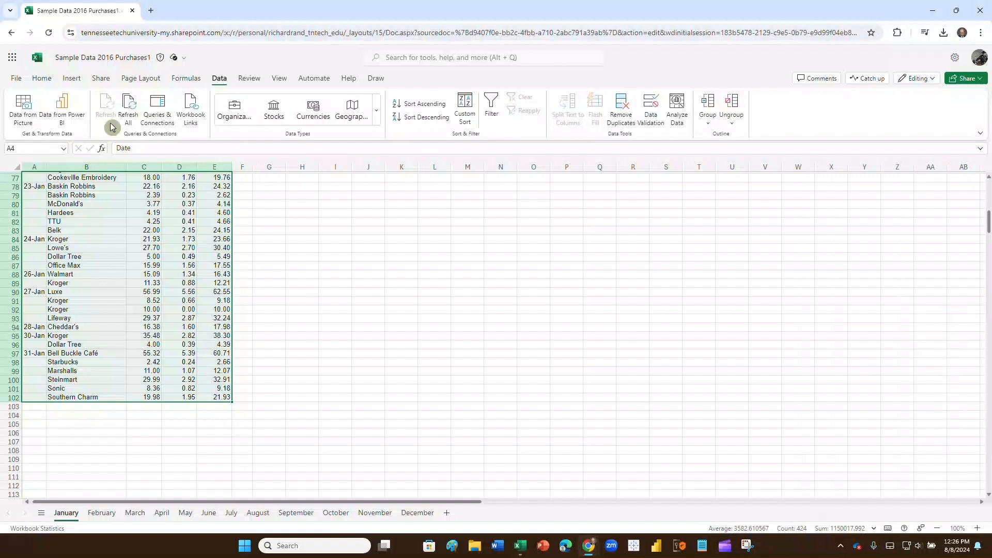
- Review the recommended PivotTables for the range January!A4:E102, and insert a blank, self-built PivotTable on a new sheet
left_click(66, 81)
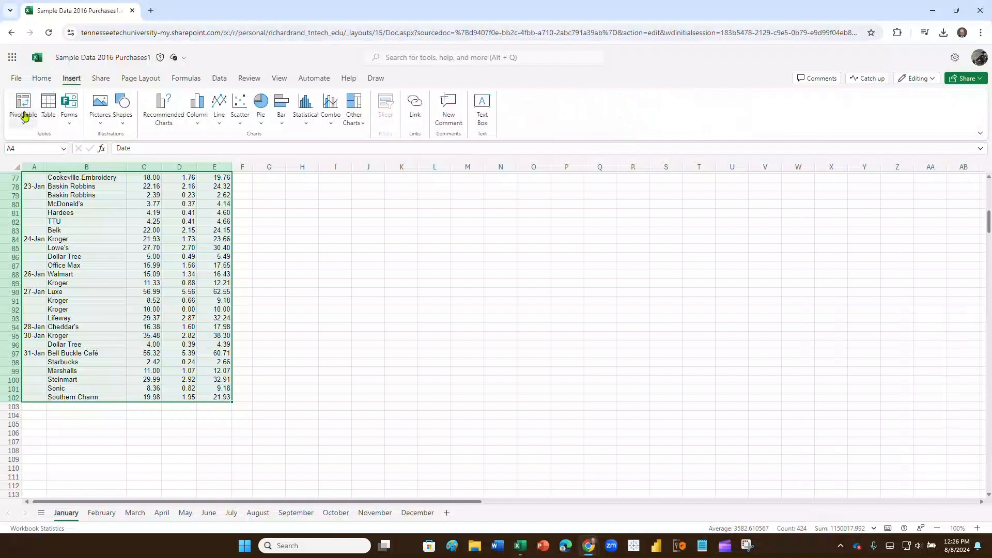
left_click(24, 116)
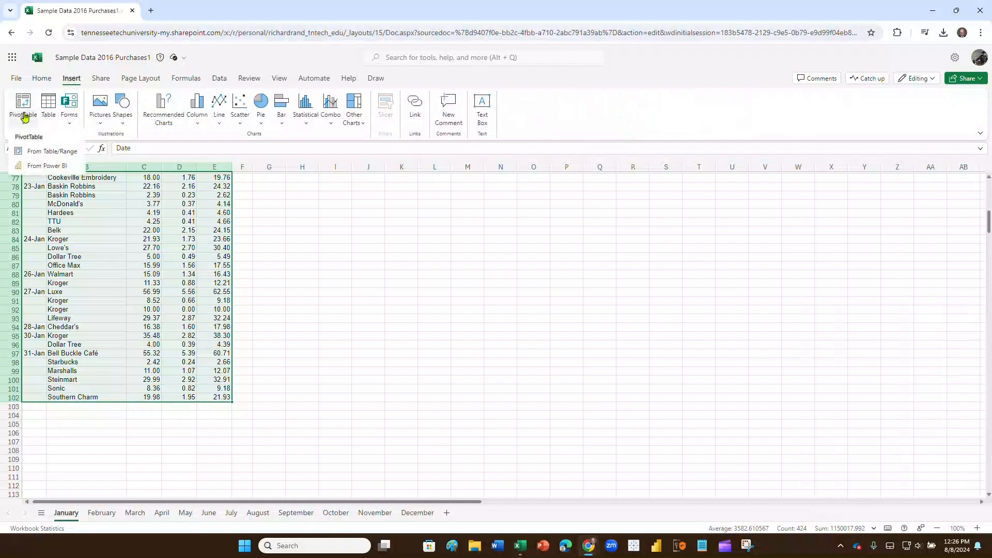
left_click(48, 151)
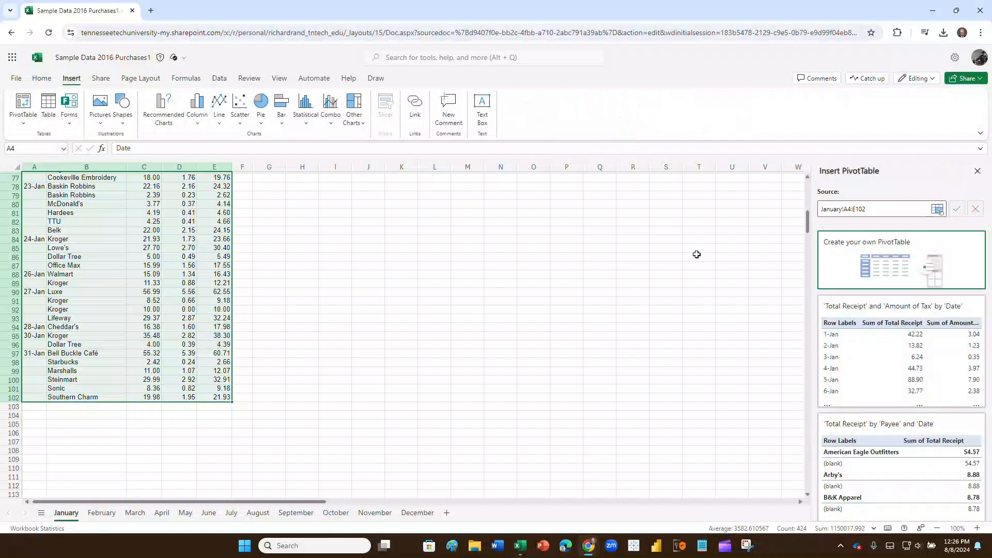
scroll(922, 426, "down", 7)
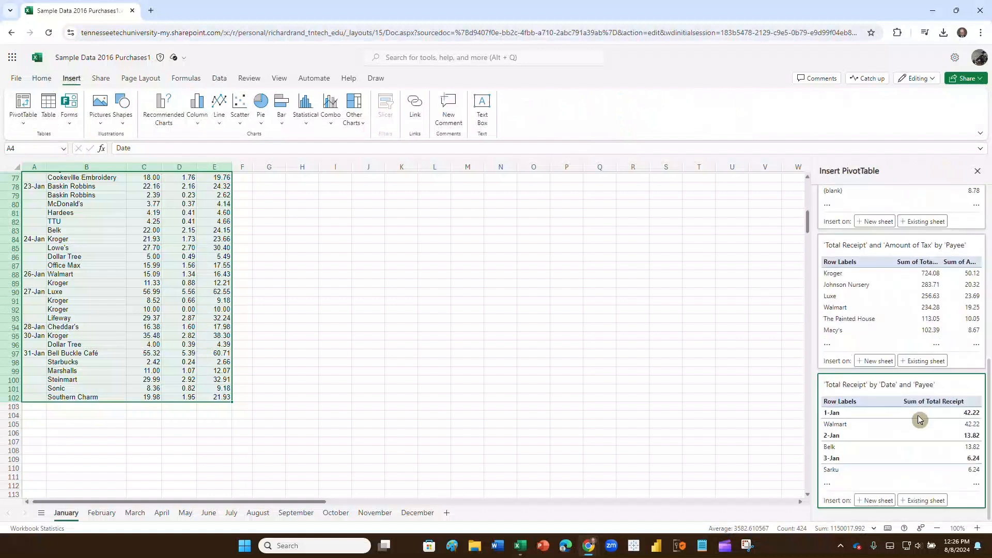
scroll(918, 414, "up", 7)
scroll(920, 419, "up", 1)
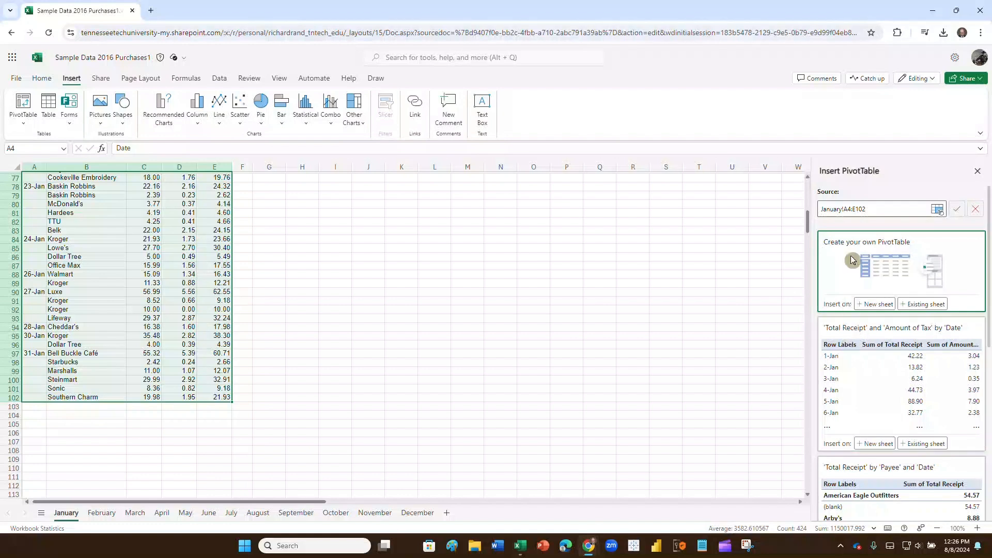
left_click(876, 305)
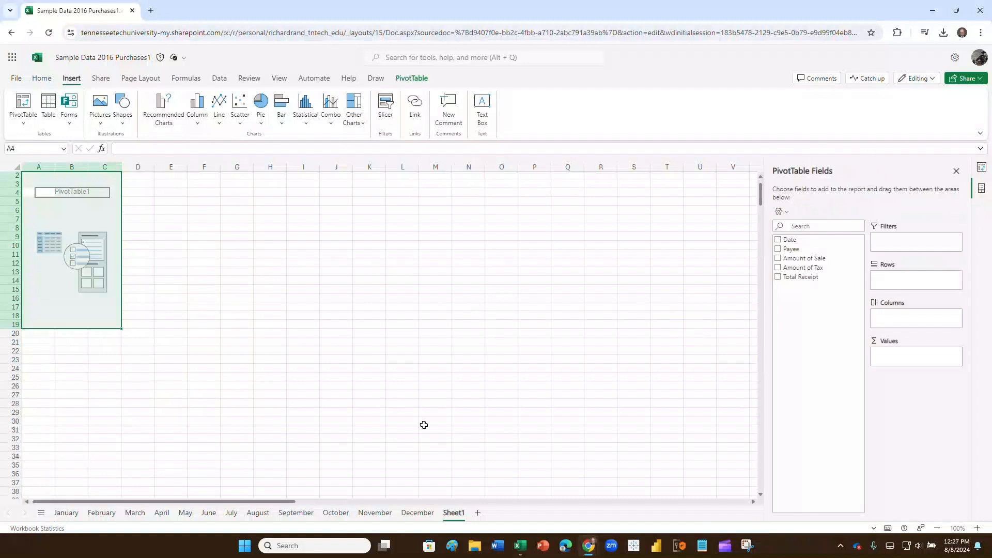
- Return to the January sheet and insert the recommended 'Total Receipt' by 'Payee' and 'Date' PivotTable on a new sheet
left_click(66, 513)
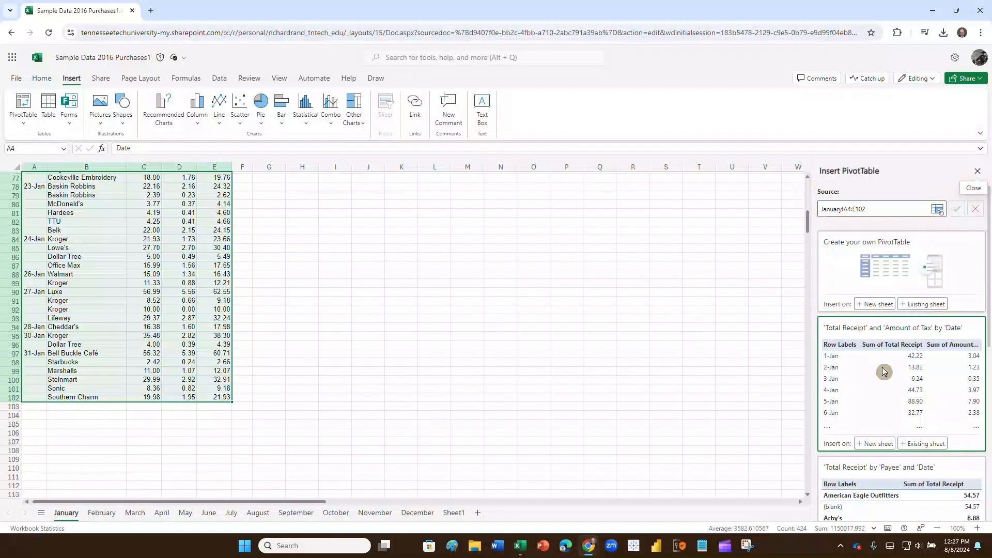
scroll(883, 372, "down", 1)
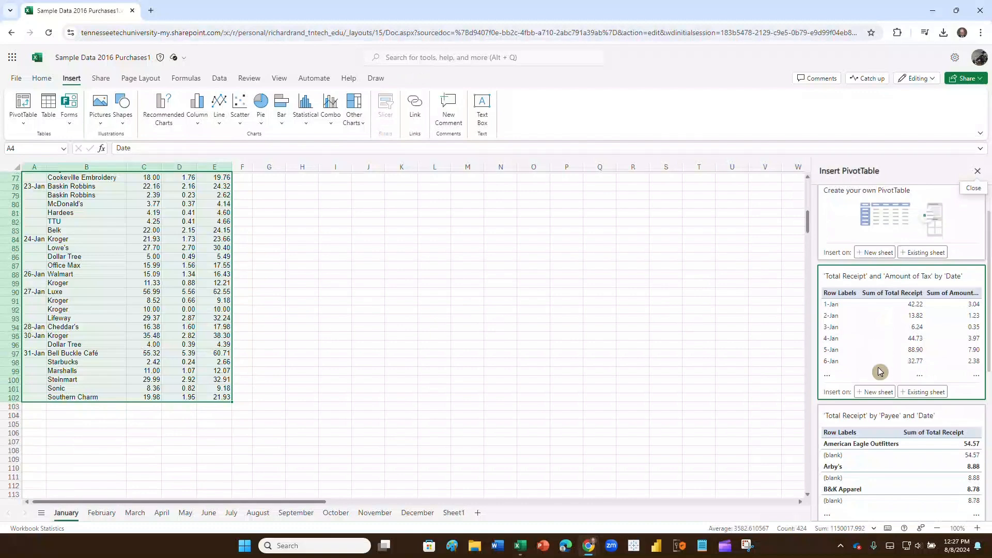
scroll(879, 372, "down", 2)
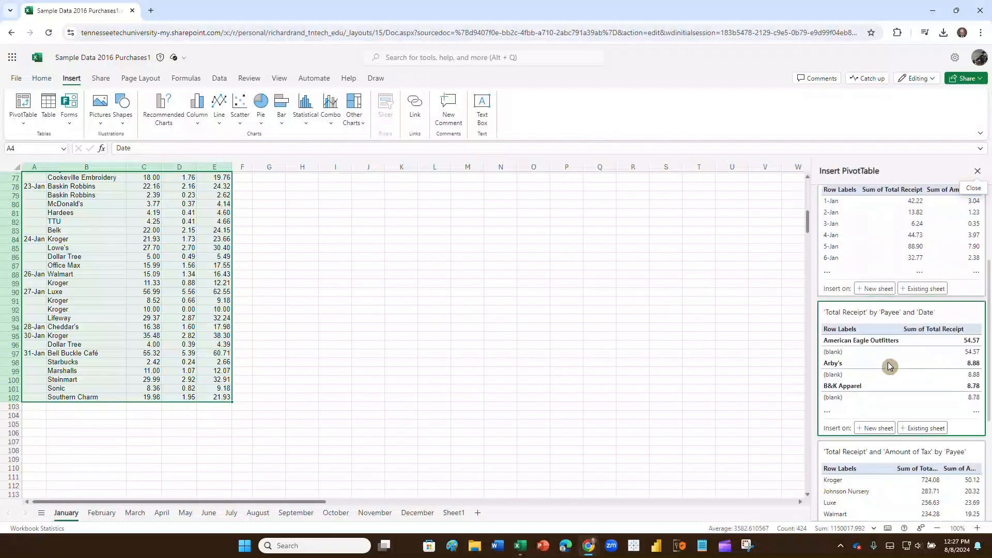
left_click(875, 427)
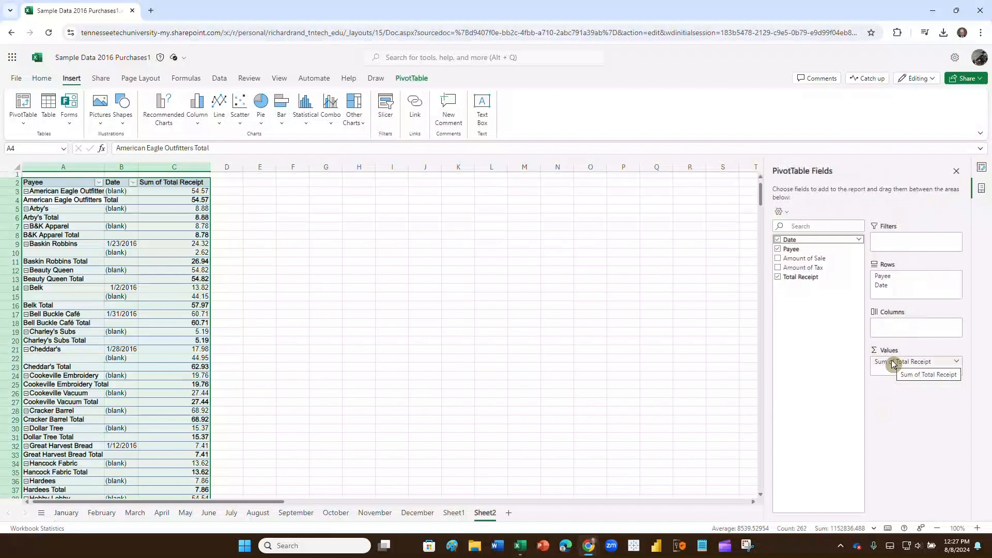
- Replace Sum of Total Receipt with Amount of Tax in the new PivotTable's values
left_click_drag(898, 362, 825, 322)
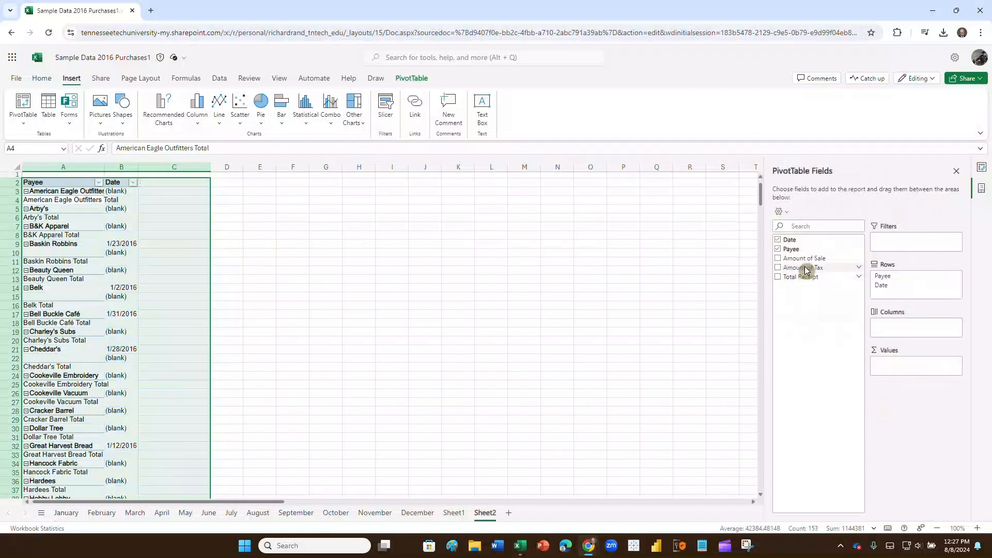
left_click_drag(806, 268, 904, 367)
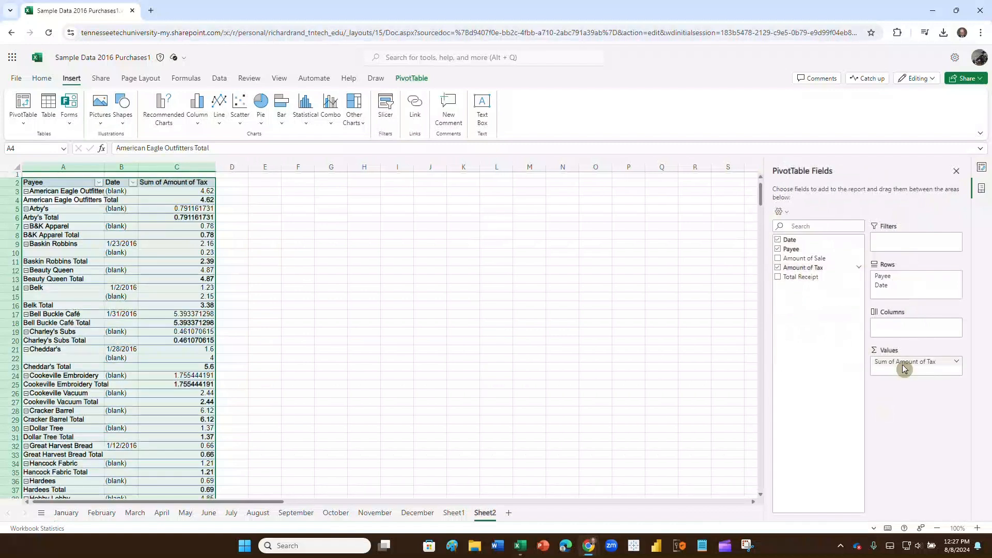